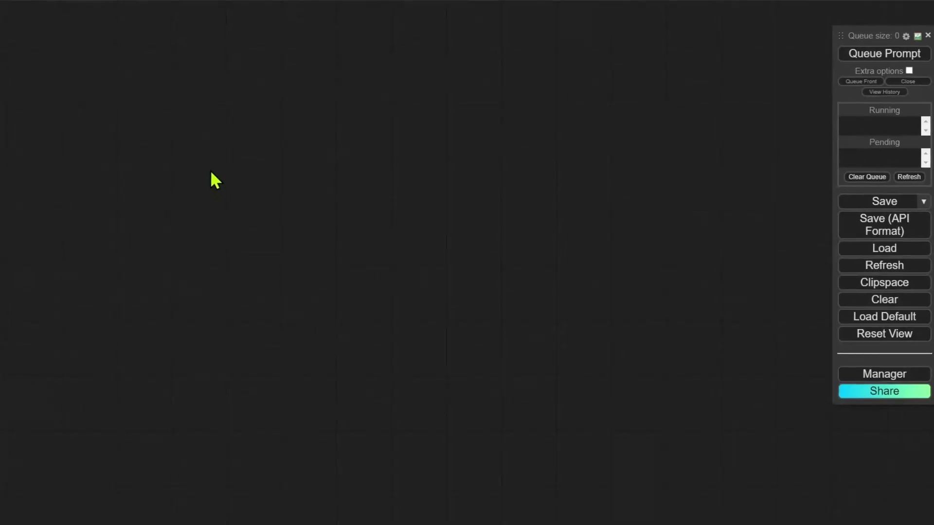
# Add a Webcam Capture node from the image category and move it to the top-left
pyautogui.rightClick(209, 158)
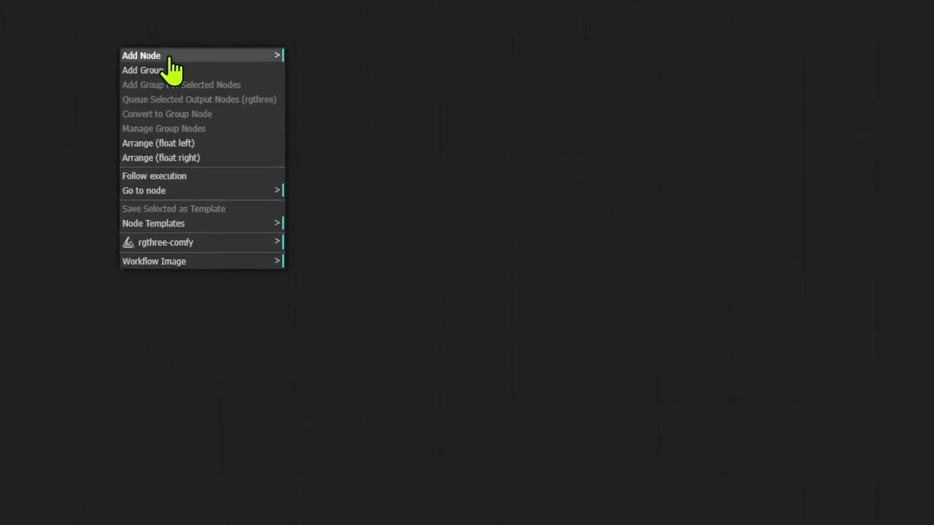
pyautogui.click(169, 58)
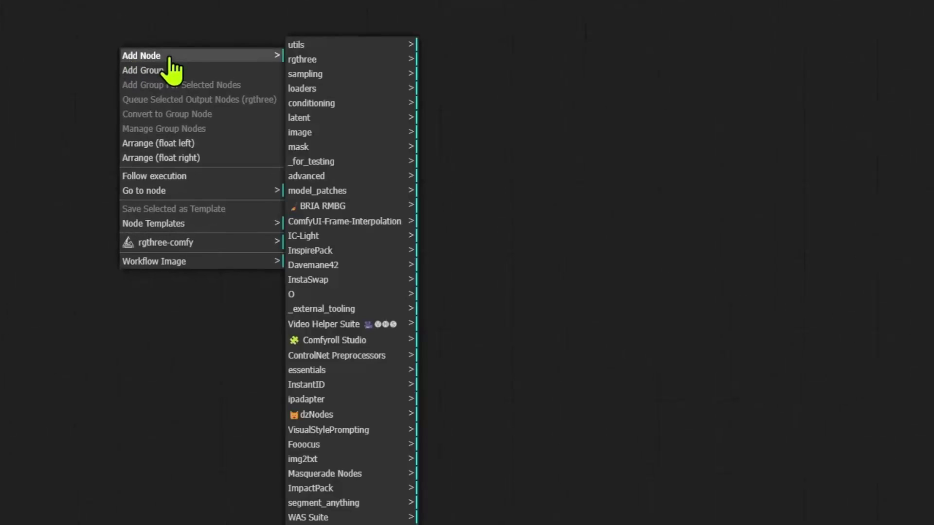
pyautogui.click(348, 134)
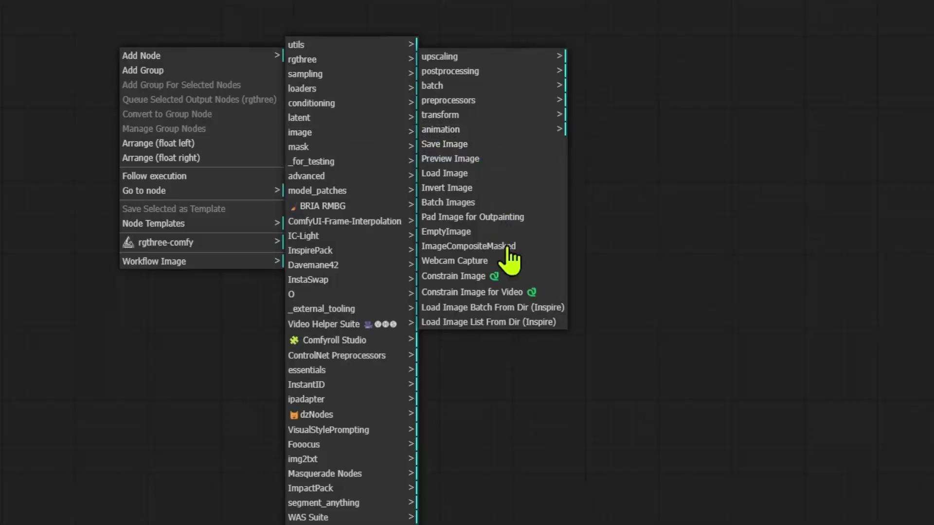
pyautogui.click(523, 265)
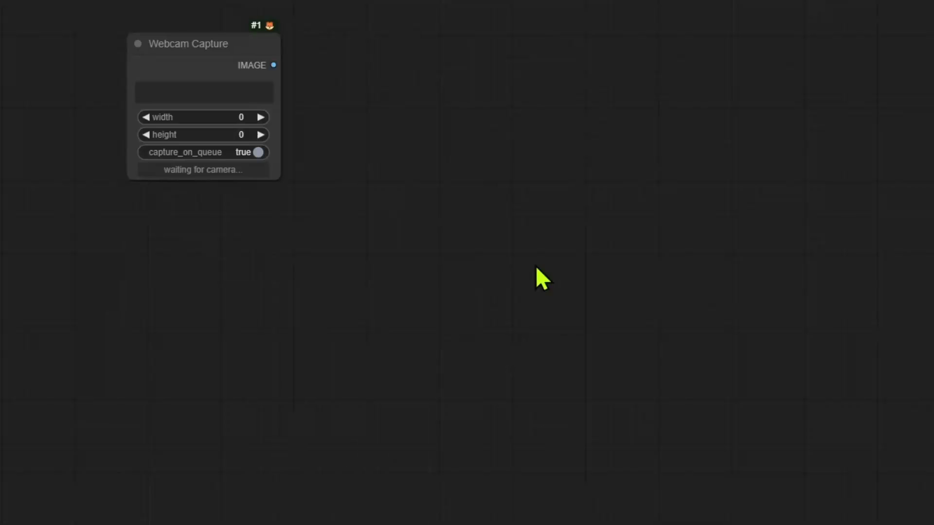
pyautogui.moveTo(214, 40); pyautogui.dragTo(126, 19)
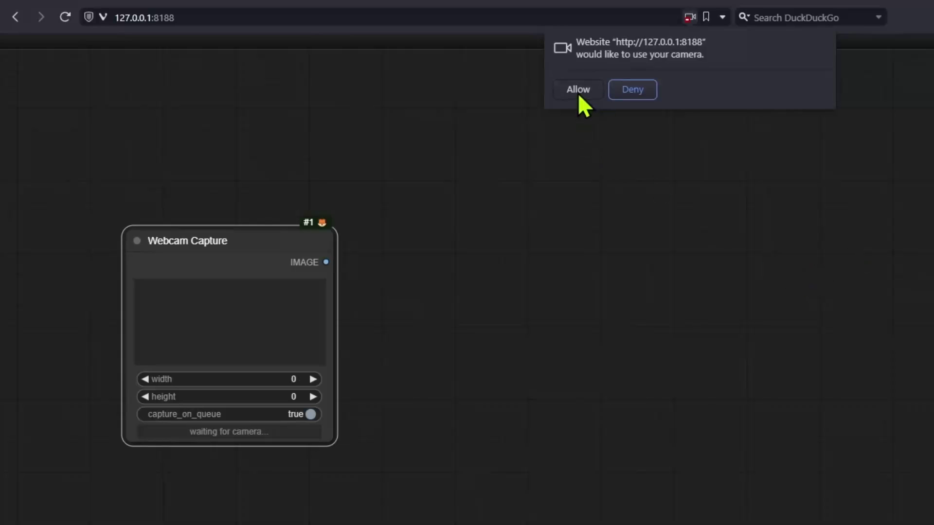
# Deny the camera prompt, then re-request it from the address bar and allow camera access
pyautogui.click(643, 93)
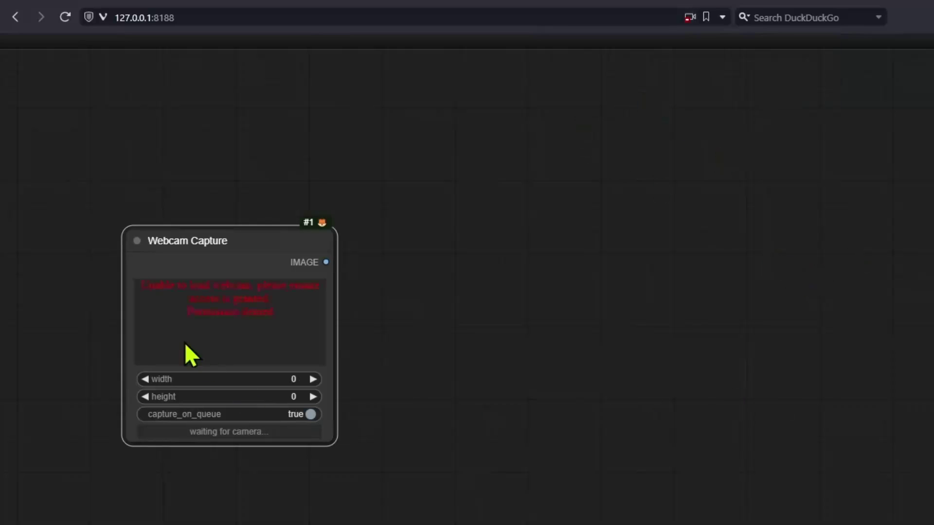
pyautogui.scroll(5, 6, 348)
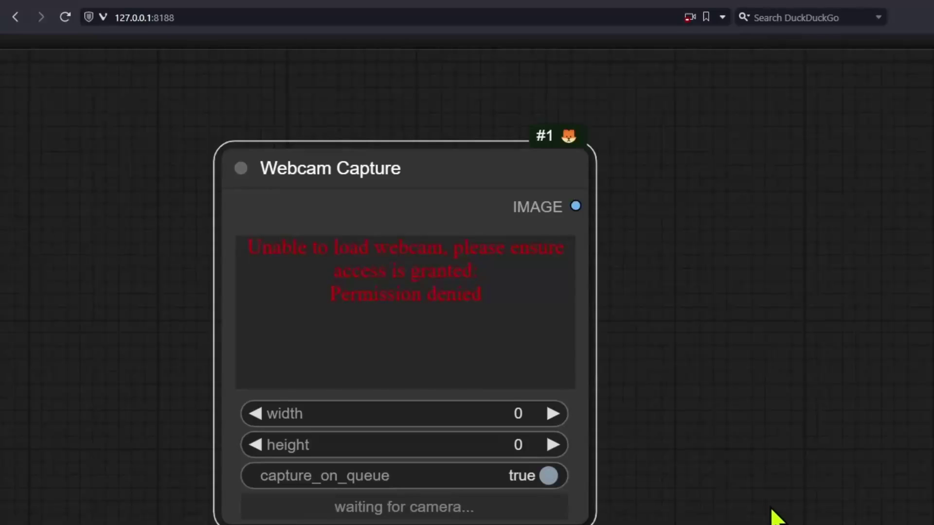
pyautogui.click(689, 18)
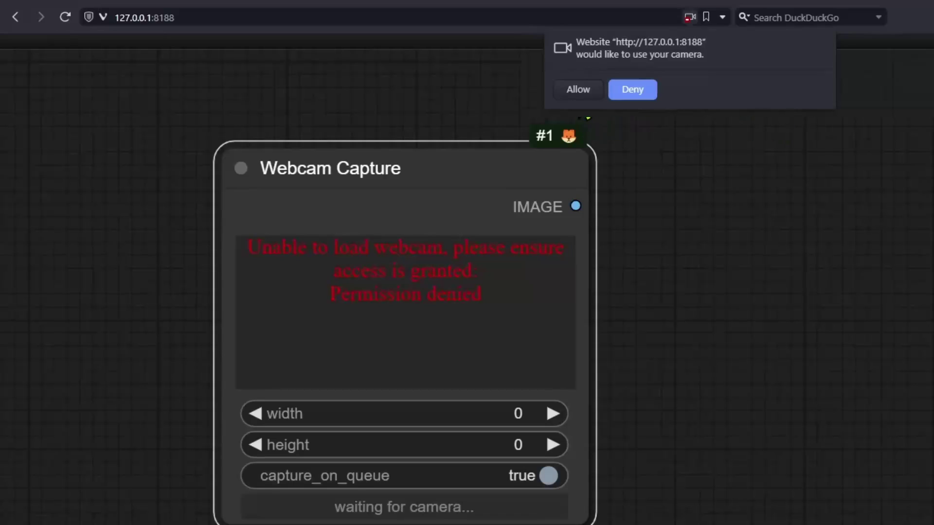
pyautogui.click(578, 89)
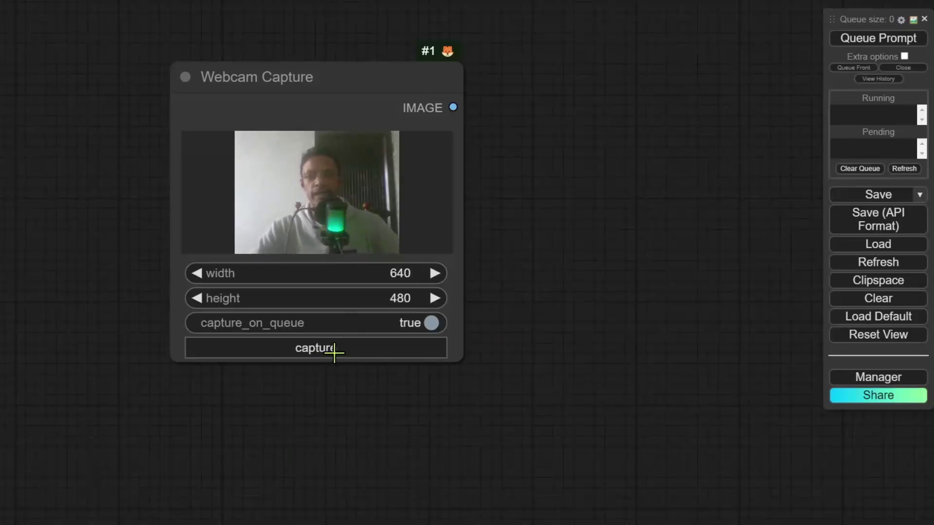
# Connect a new Preview Image node to the Webcam Capture IMAGE output
pyautogui.moveTo(317, 77); pyautogui.dragTo(112, 80)
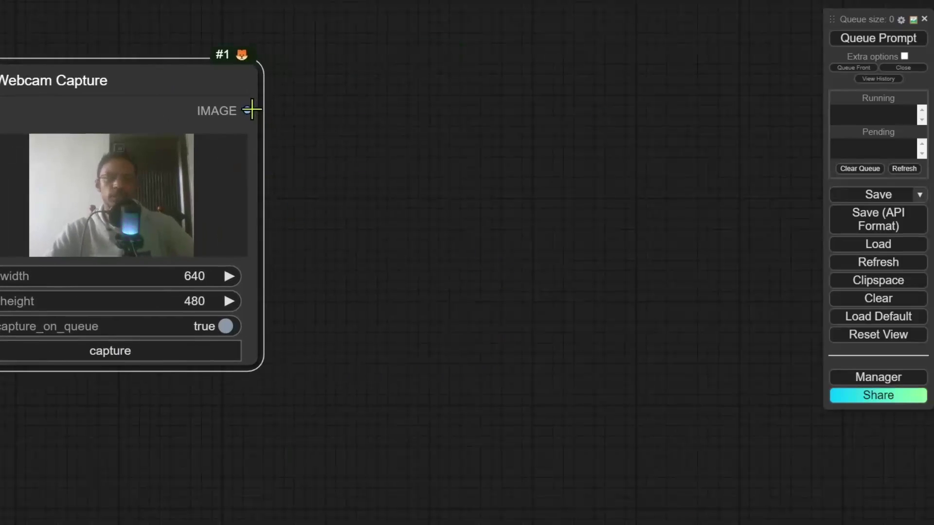
pyautogui.moveTo(247, 110); pyautogui.dragTo(460, 107)
pyautogui.click(495, 193)
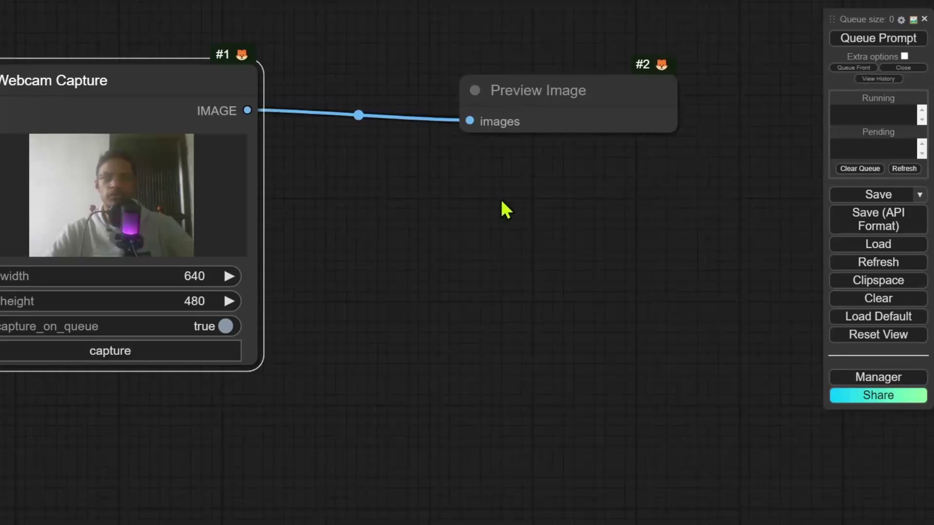
pyautogui.moveTo(535, 92); pyautogui.dragTo(440, 64)
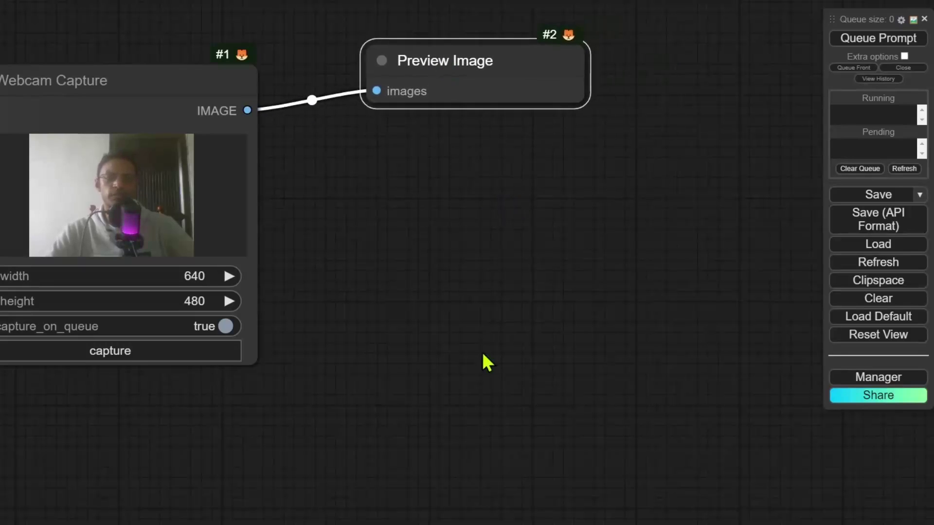
# Capture a webcam still and queue the workflow to show it in Preview Image
pyautogui.click(125, 351)
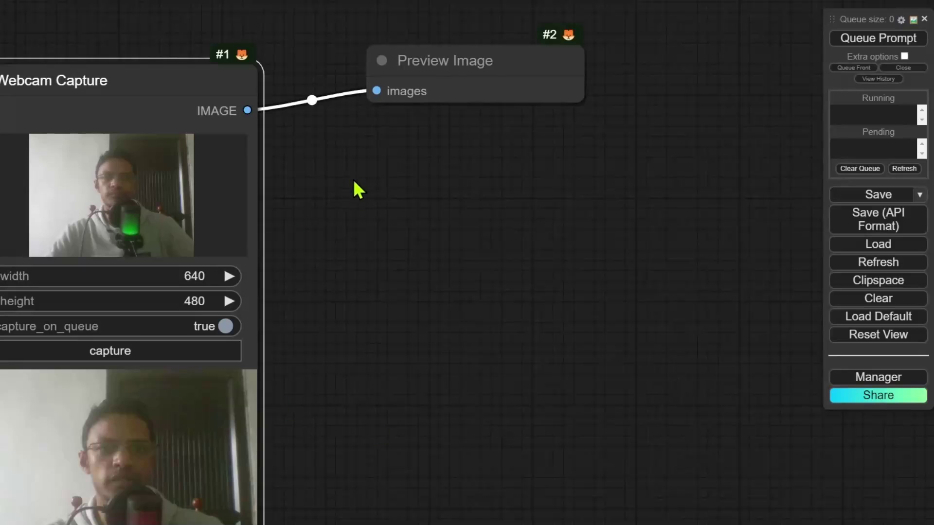
pyautogui.scroll(-4, 353, 194)
pyautogui.moveTo(374, 254); pyautogui.dragTo(297, 214)
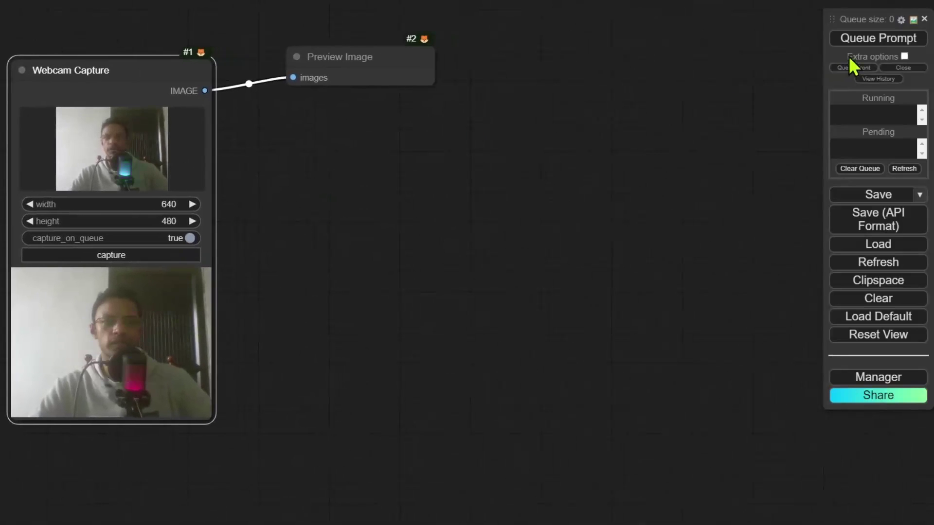
pyautogui.click(852, 40)
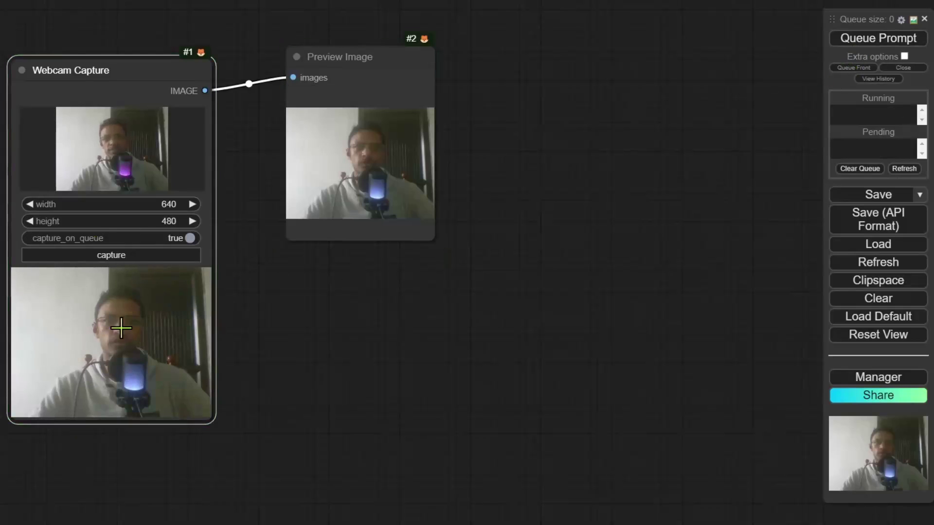
pyautogui.moveTo(410, 120); pyautogui.dragTo(463, 73)
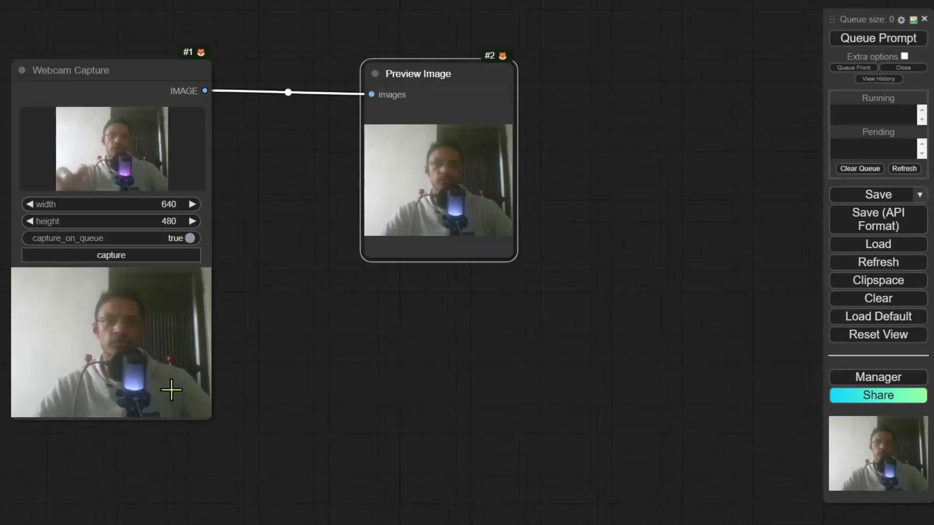
# Delete the Webcam Capture node, leaving only the Preview Image node
pyautogui.moveTo(162, 134)
pyautogui.click(141, 71)
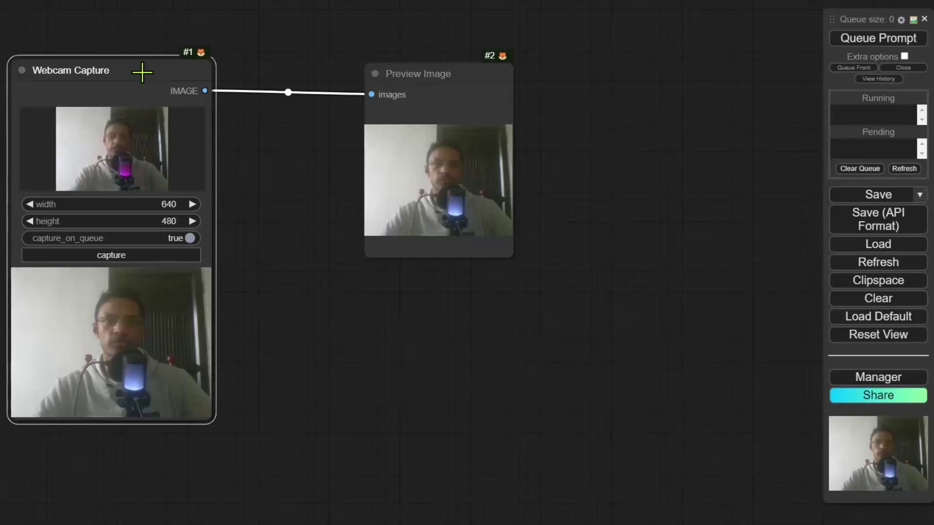
pyautogui.press('Delete')
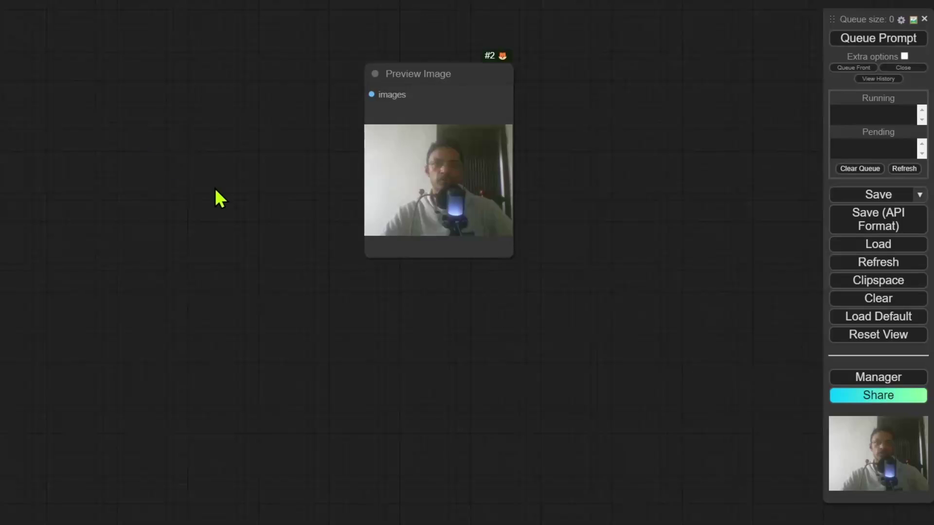
# Exit full-screen and move the Preview Image node left and down
pyautogui.press('F11')
pyautogui.moveTo(460, 144); pyautogui.dragTo(342, 167)
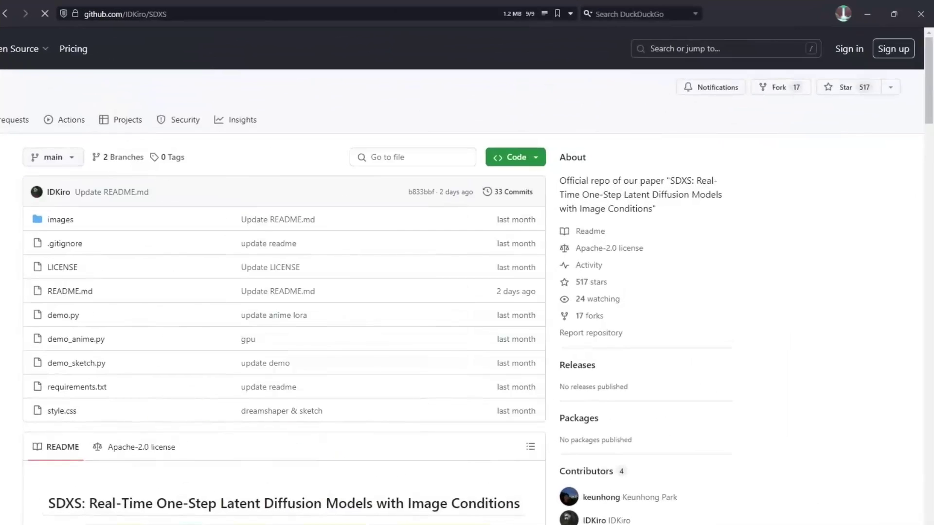
# Scroll through the SDXS README on GitHub down to the Citation and Acknowledgment
pyautogui.scroll(-6, 37, 433)
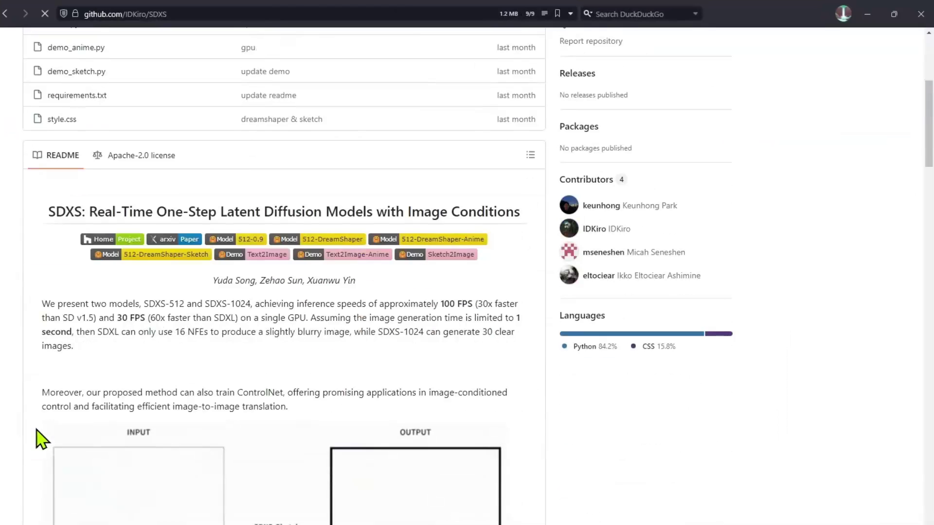
pyautogui.scroll(-1, 25, 432)
pyautogui.scroll(6, 18, 430)
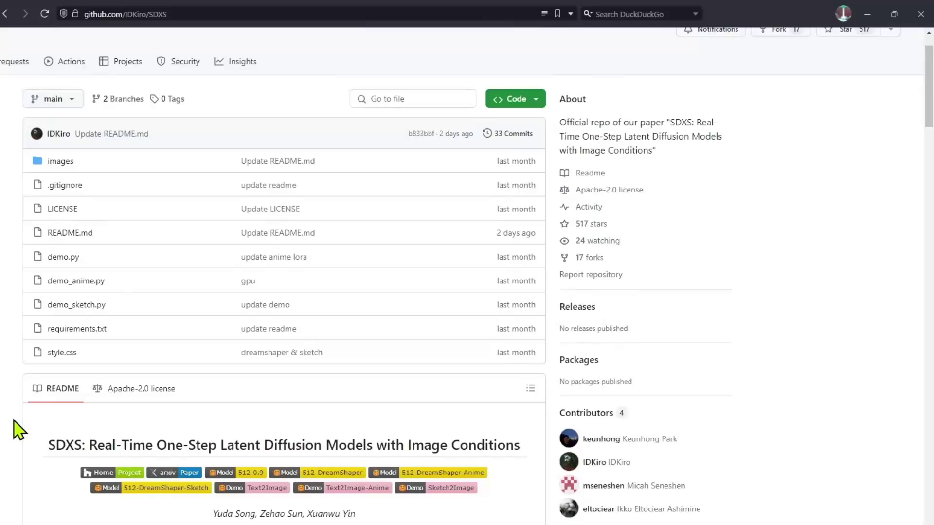
pyautogui.scroll(-6, 18, 430)
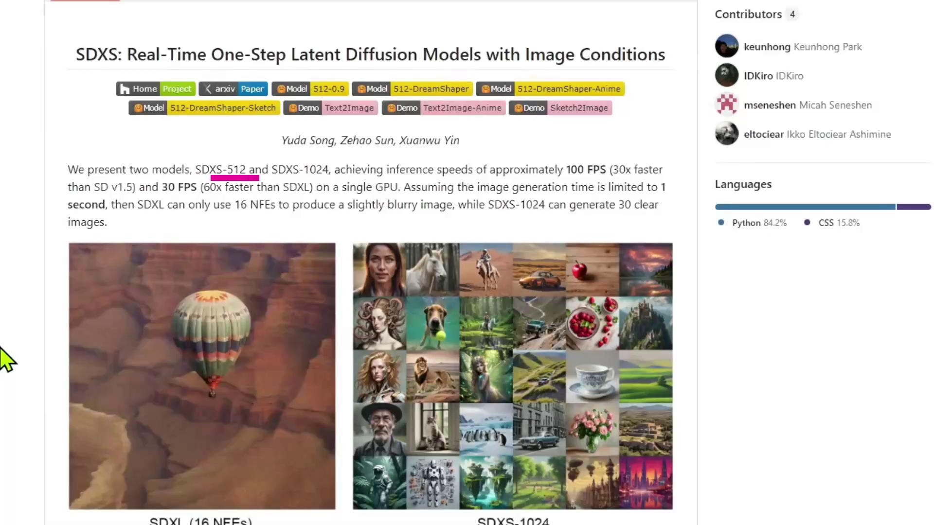
pyautogui.scroll(-15, 7, 359)
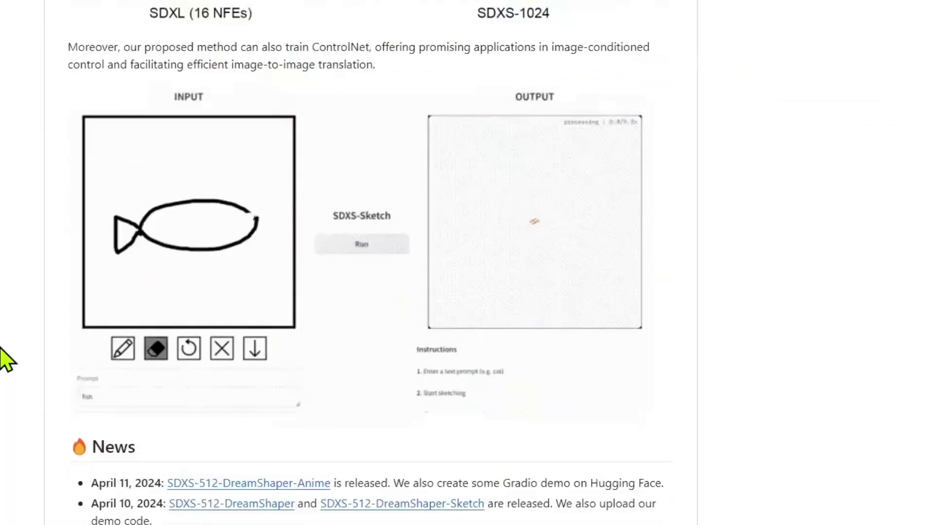
pyautogui.scroll(-10, 6, 359)
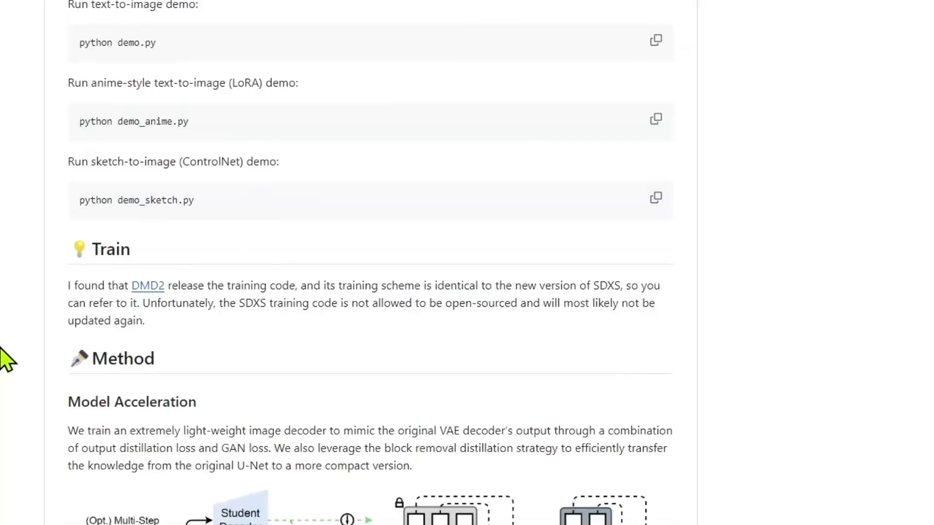
pyautogui.scroll(9, 7, 360)
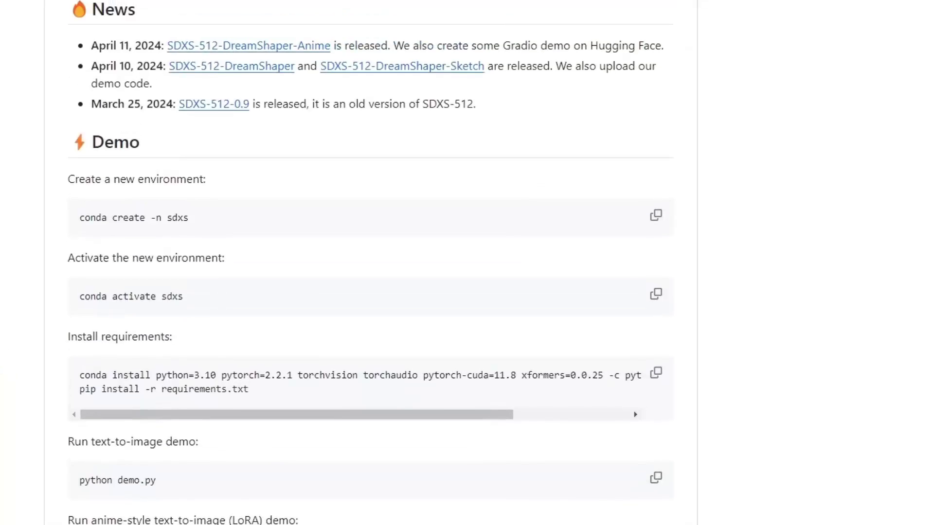
pyautogui.scroll(-9, 370, 263)
pyautogui.scroll(-20, 370, 263)
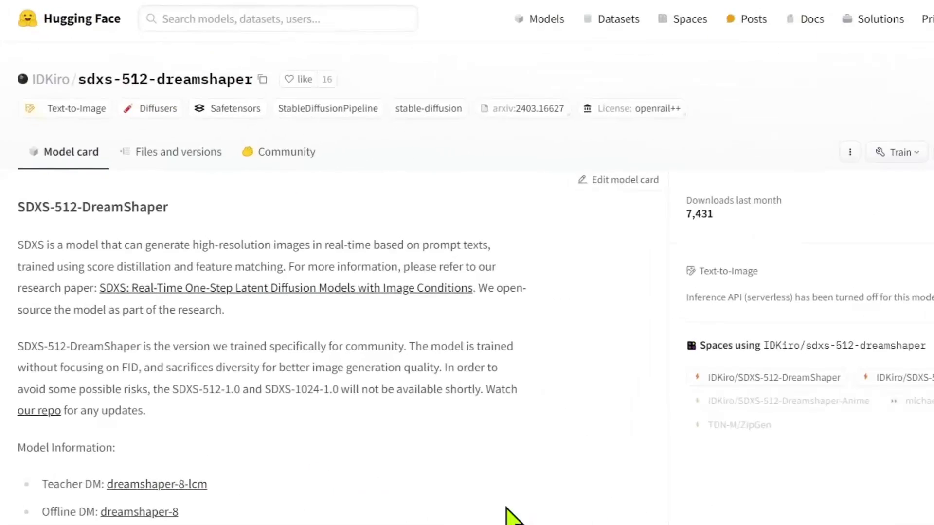
# In Files and versions, inspect the unet, text_encoder, vae and vae_large folders, returning to root
pyautogui.click(181, 156)
pyautogui.click(86, 226)
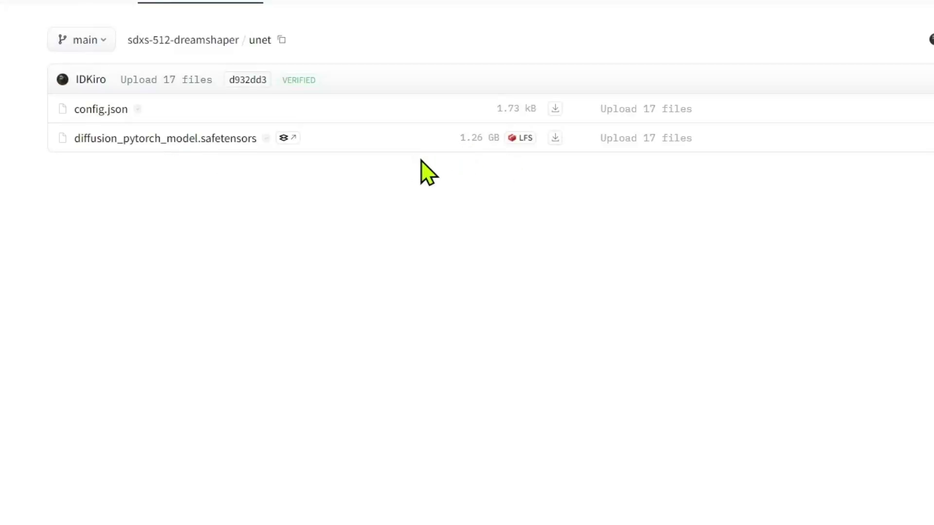
pyautogui.click(178, 43)
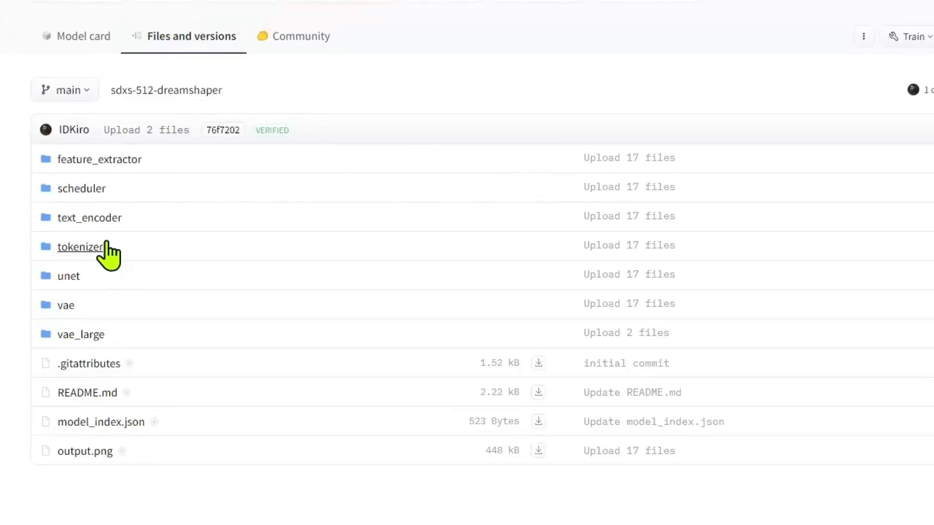
pyautogui.click(100, 218)
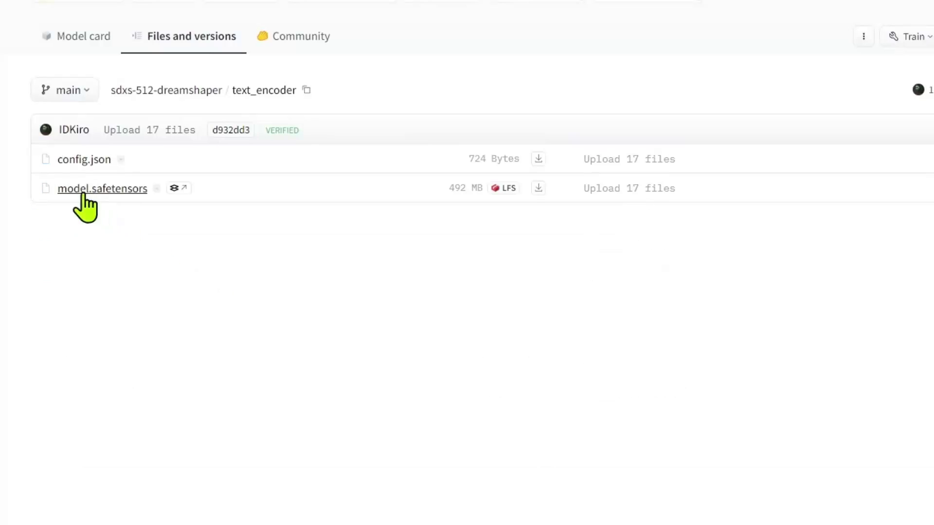
pyautogui.hotkey('alt', 'Left')
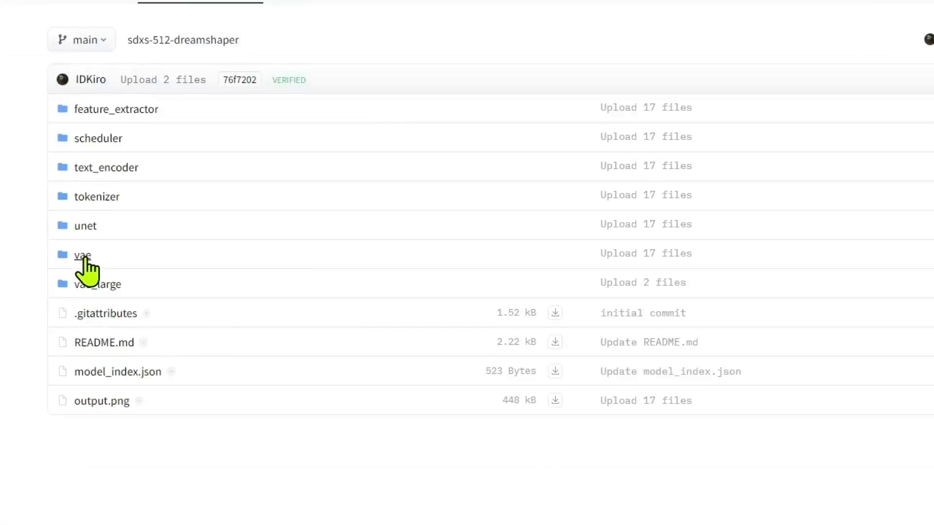
pyautogui.click(110, 272)
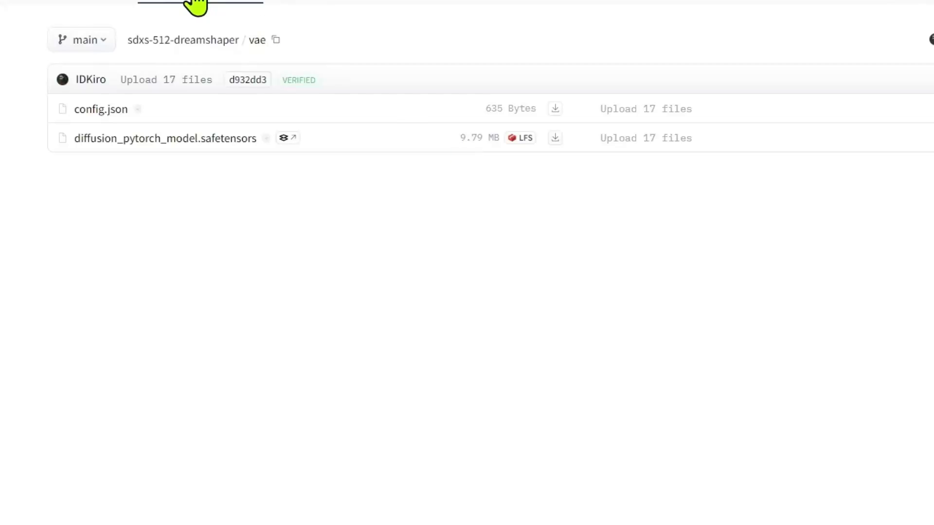
pyautogui.hotkey('alt', 'Left')
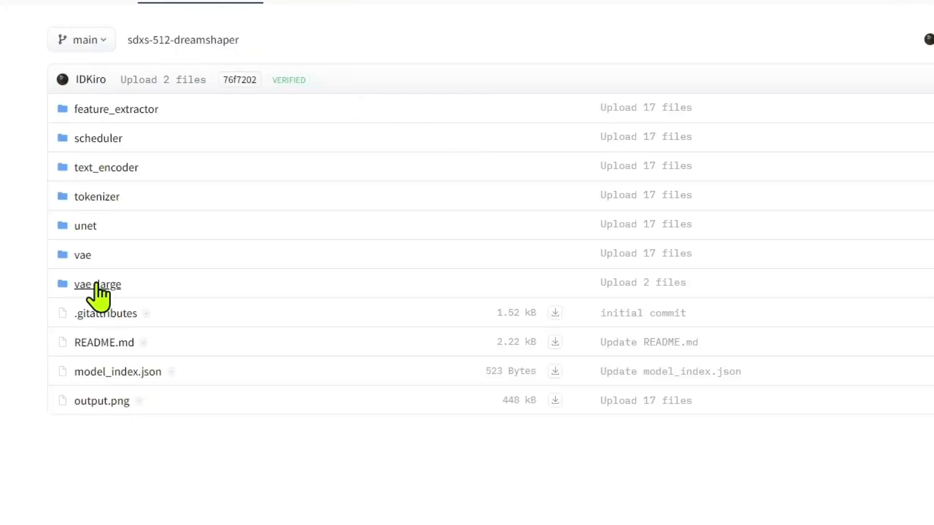
pyautogui.hotkey('alt', 'Right')
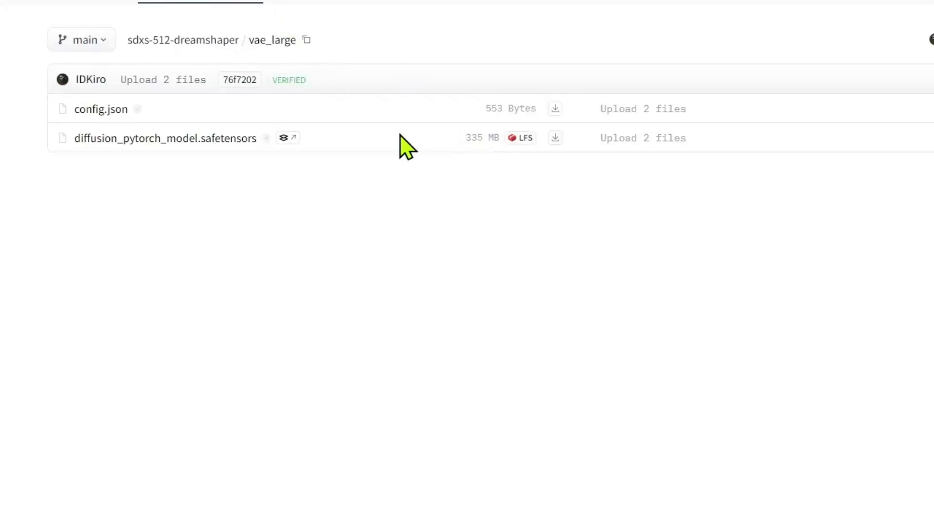
pyautogui.hotkey('alt', 'Left')
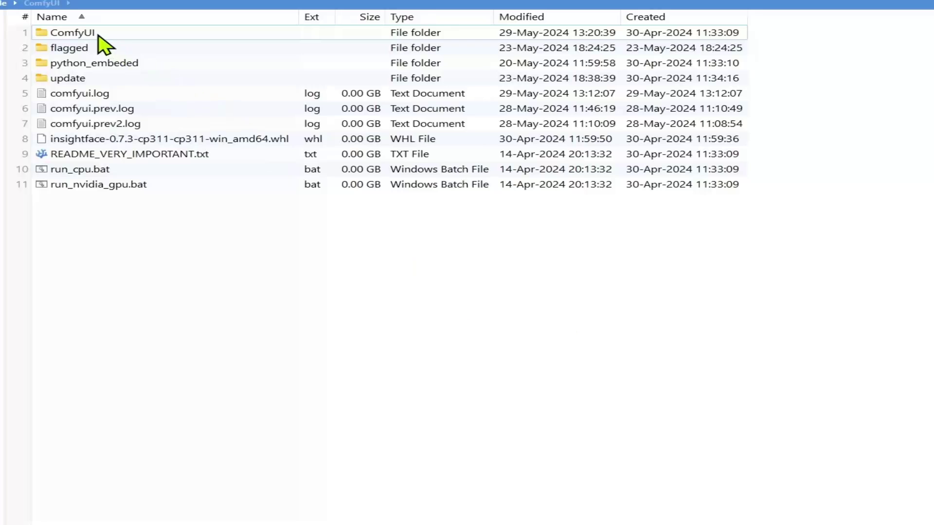
# Open ComfyUI\models and point out the unet, vae and clip subfolders
pyautogui.doubleClick(99, 34)
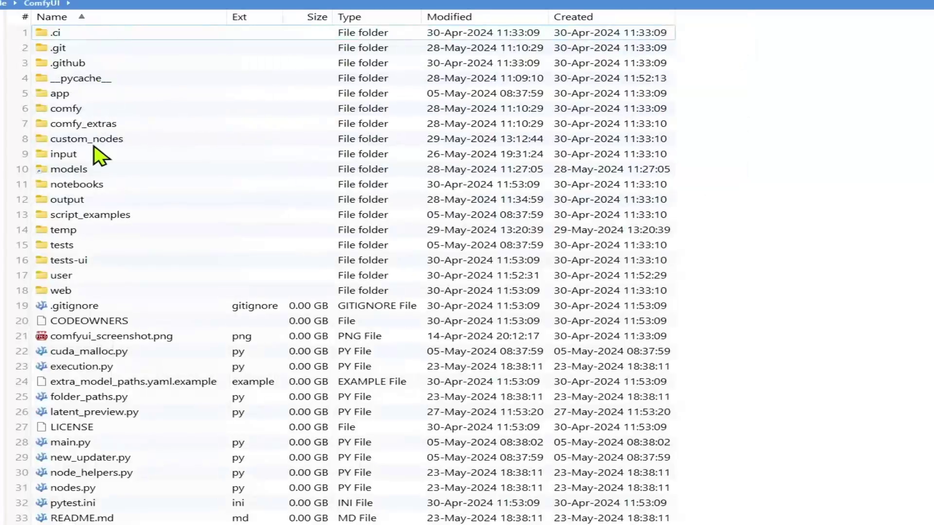
pyautogui.doubleClick(93, 168)
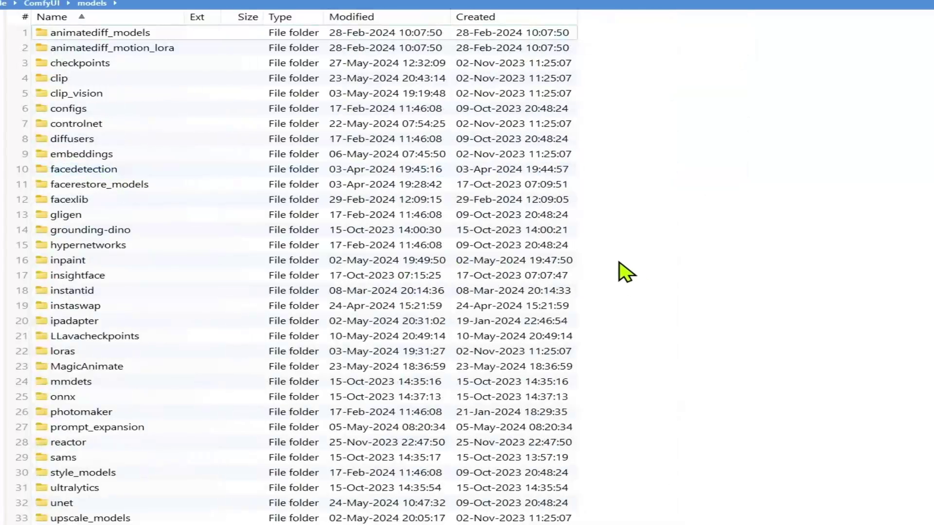
pyautogui.scroll(-1, 784, 304)
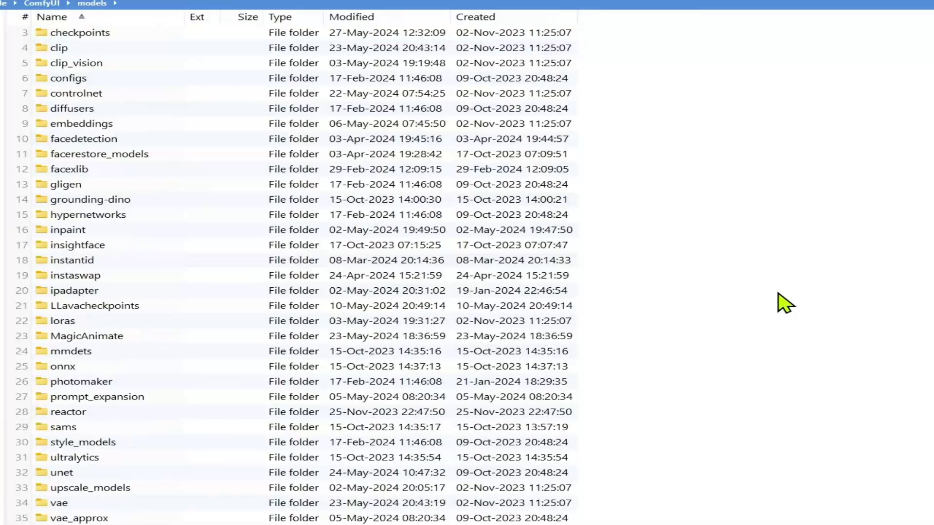
pyautogui.click(85, 474)
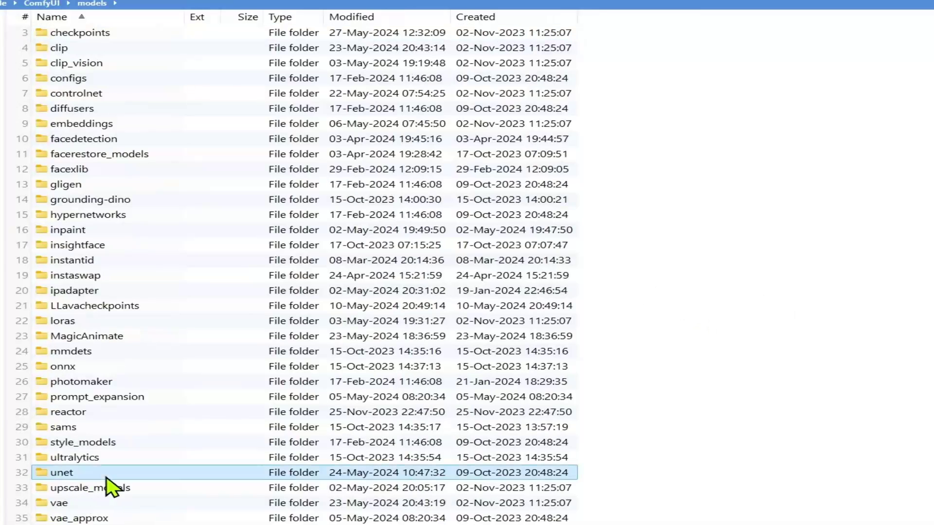
pyautogui.click(92, 503)
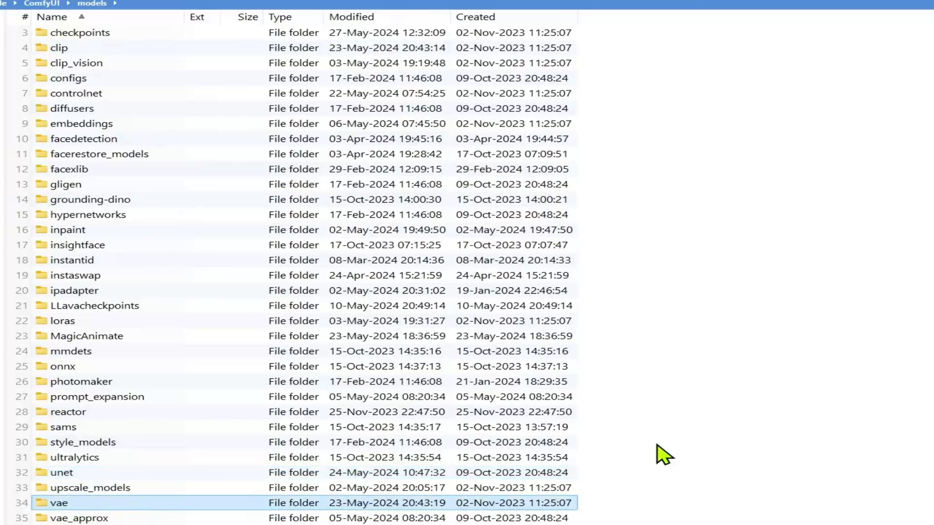
pyautogui.scroll(2, 657, 445)
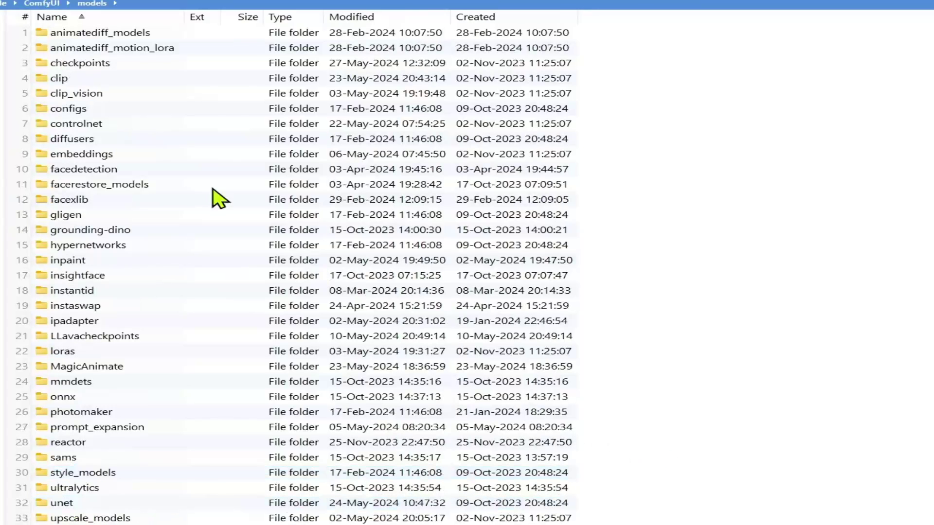
pyautogui.click(74, 83)
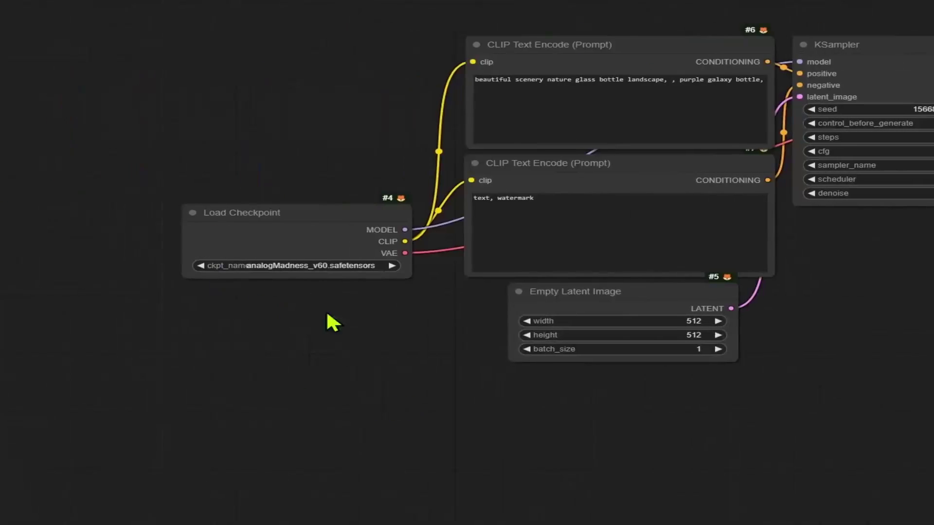
# Replace Load Checkpoint with a UNETLoader using SDXS_UNET.safetensors, wired to the KSampler model input
pyautogui.click(291, 248)
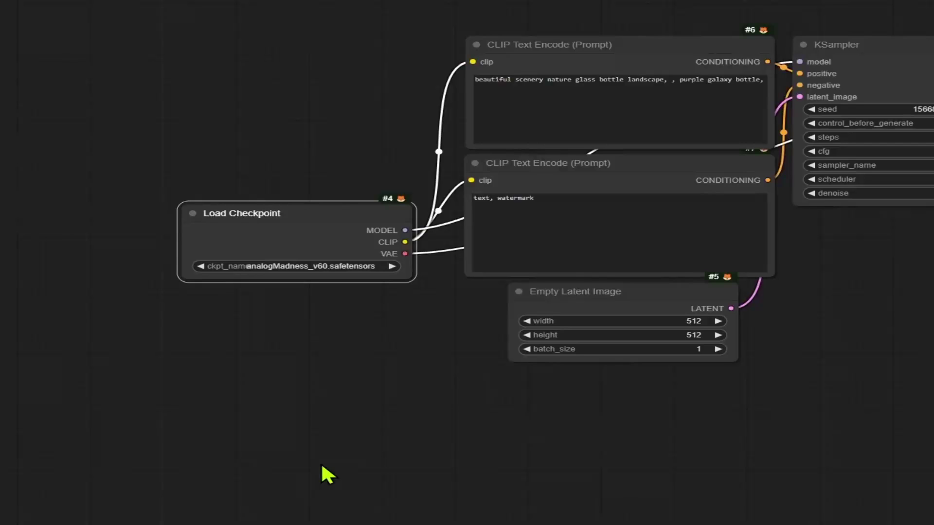
pyautogui.press('Delete')
pyautogui.doubleClick(62, 93)
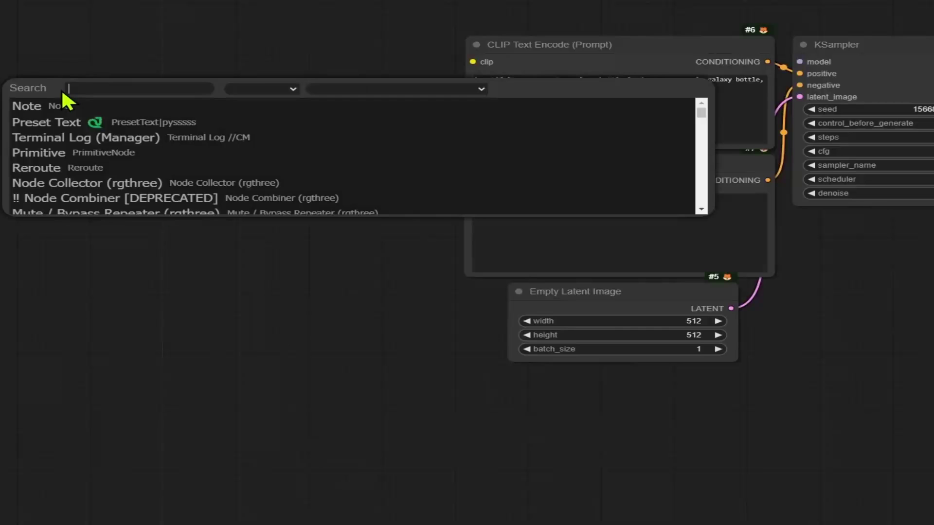
pyautogui.write('unet')
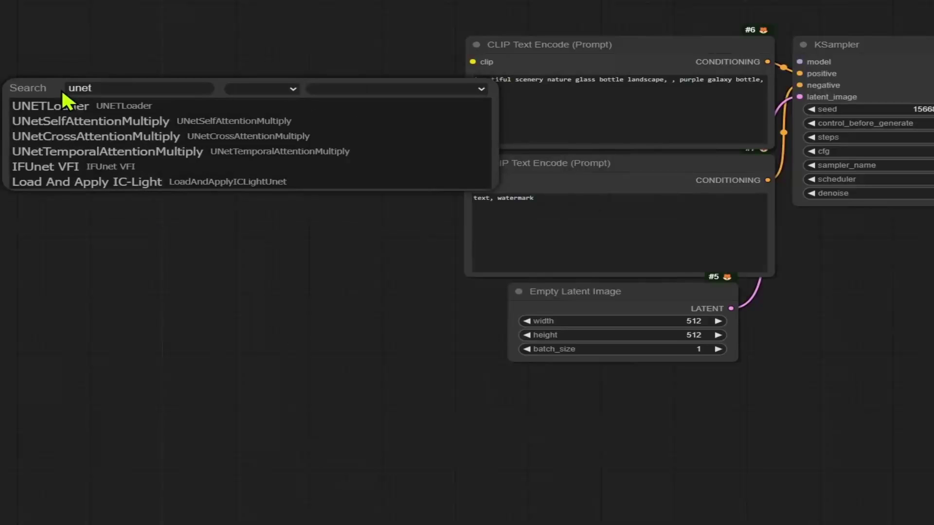
pyautogui.press('Return')
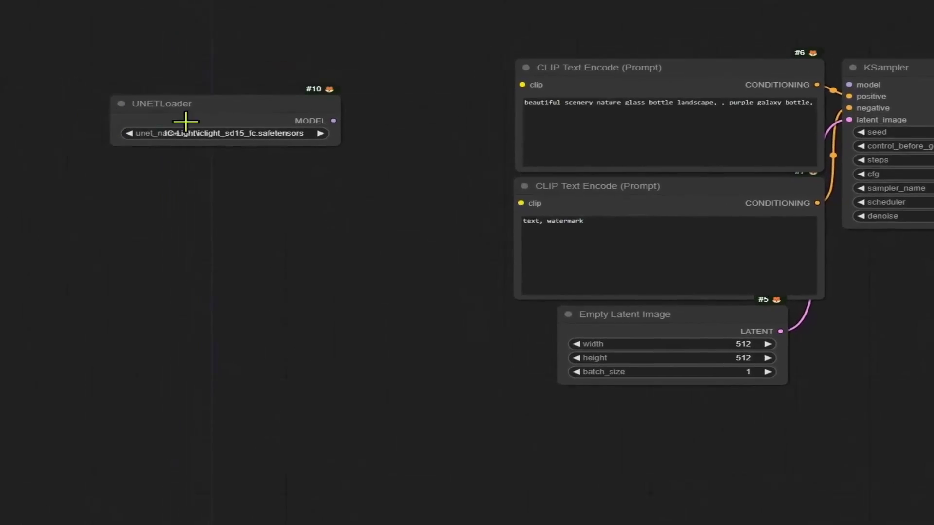
pyautogui.moveTo(275, 123); pyautogui.dragTo(337, 119)
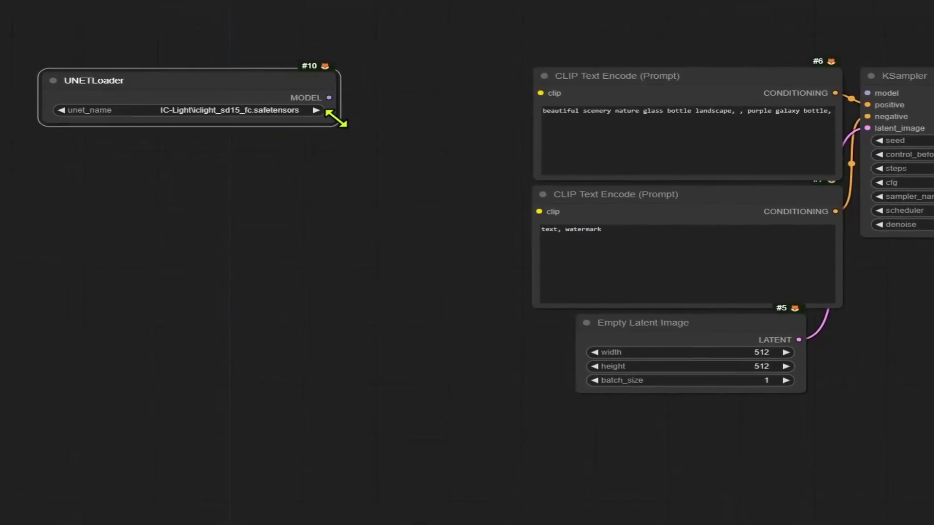
pyautogui.click(294, 110)
pyautogui.click(293, 120)
pyautogui.moveTo(79, 80); pyautogui.dragTo(142, 70)
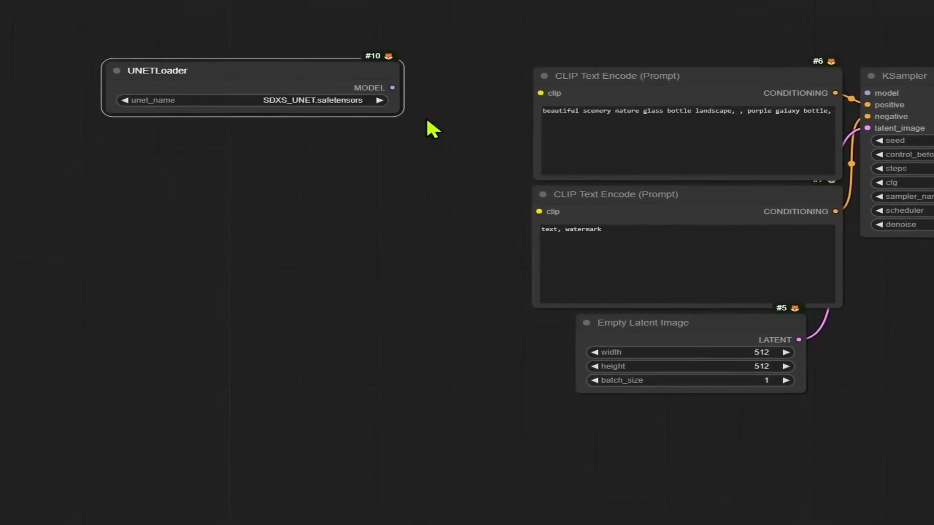
pyautogui.moveTo(392, 90); pyautogui.dragTo(868, 93)
pyautogui.moveTo(226, 85); pyautogui.dragTo(241, 60)
# Add a Load CLIP node feeding both text encoders
pyautogui.doubleClick(159, 170)
pyautogui.write('clip')
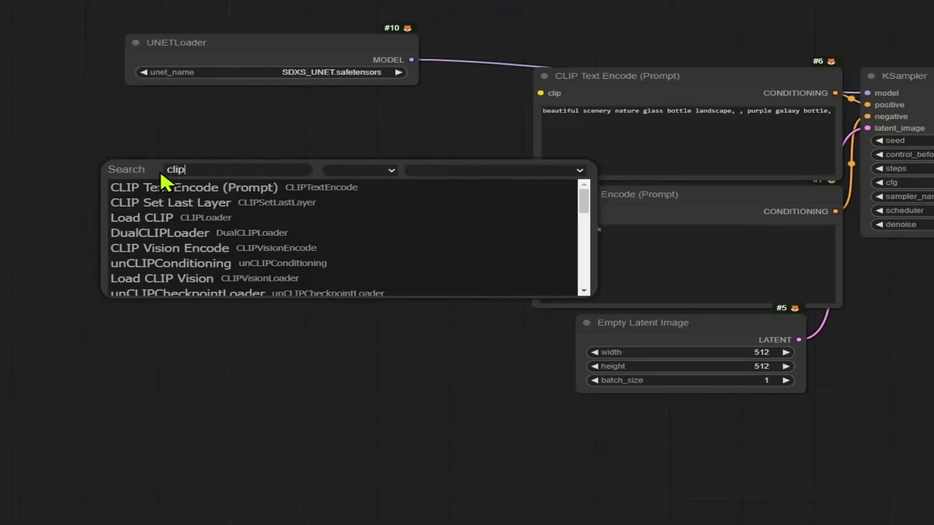
pyautogui.press('Down')
pyautogui.press('Down')
pyautogui.press('Return')
pyautogui.moveTo(229, 173); pyautogui.dragTo(199, 121)
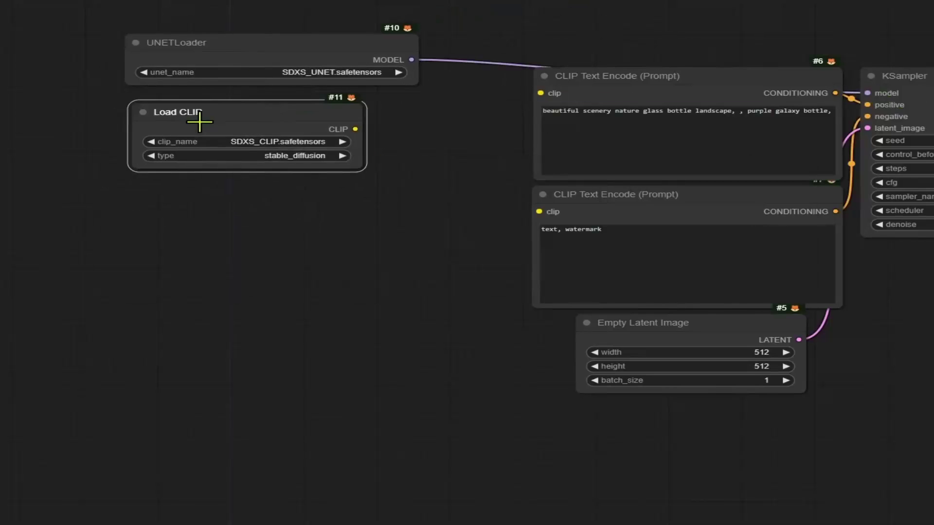
pyautogui.moveTo(355, 129); pyautogui.dragTo(538, 212)
pyautogui.moveTo(257, 121); pyautogui.dragTo(307, 124)
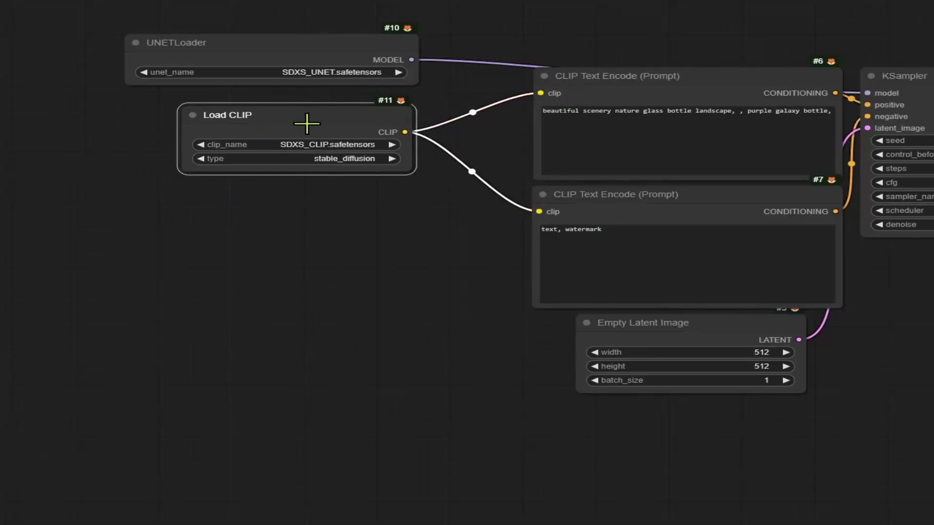
# Add a Load VAE node set to vaeFtMse840000Ema_v100.pt below Load CLIP
pyautogui.doubleClick(153, 243)
pyautogui.write('vae')
pyautogui.press('Down')
pyautogui.press('Down')
pyautogui.press('Down')
pyautogui.press('Return')
pyautogui.moveTo(233, 223); pyautogui.dragTo(256, 211)
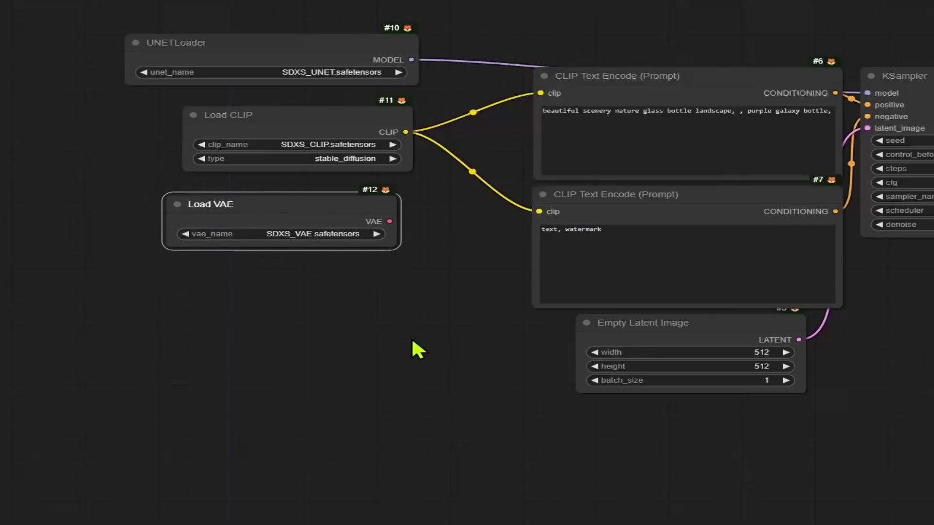
pyautogui.moveTo(414, 331); pyautogui.dragTo(336, 294)
pyautogui.click(262, 197)
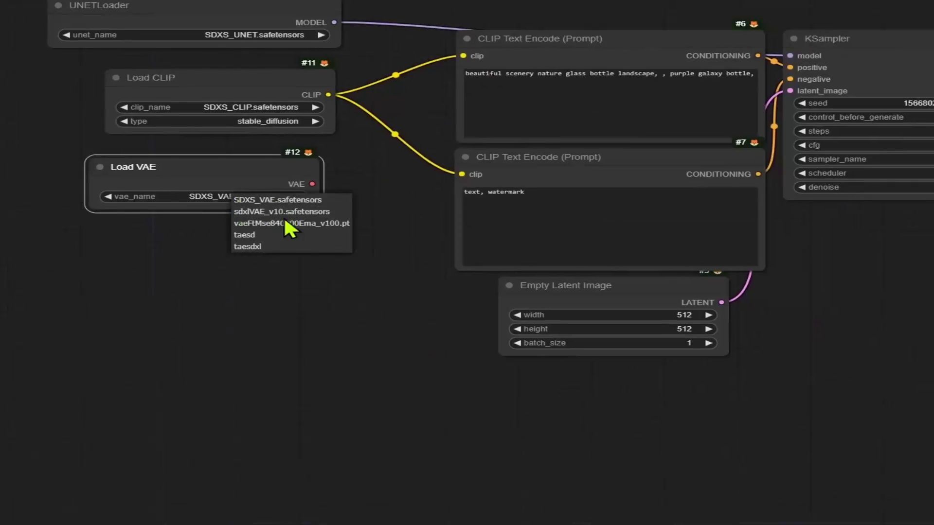
pyautogui.click(283, 224)
pyautogui.moveTo(267, 173)
pyautogui.mouseDown()
pyautogui.moveTo(234, 171)
pyautogui.moveTo(274, 167)
pyautogui.mouseUp()
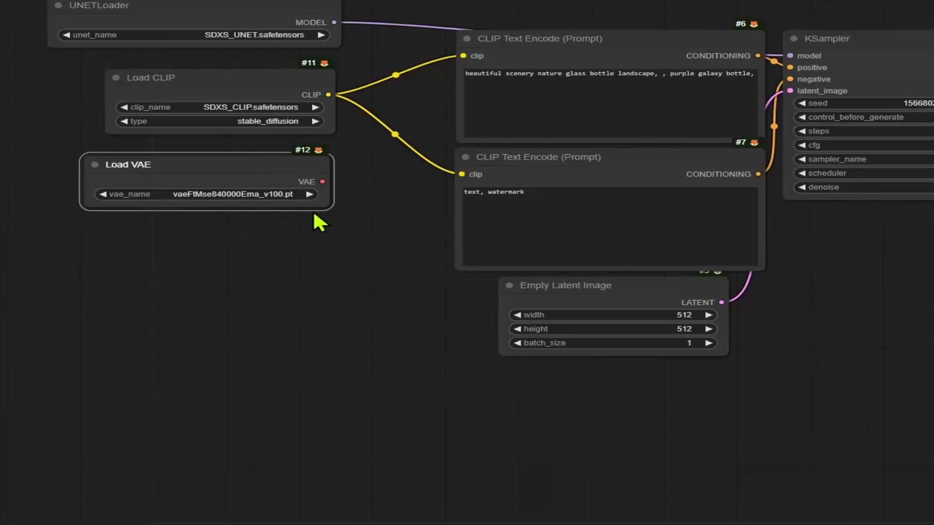
# Link Load VAE to VAE Decode and queue the workflow, producing a galaxy-bottle image
pyautogui.click(321, 287)
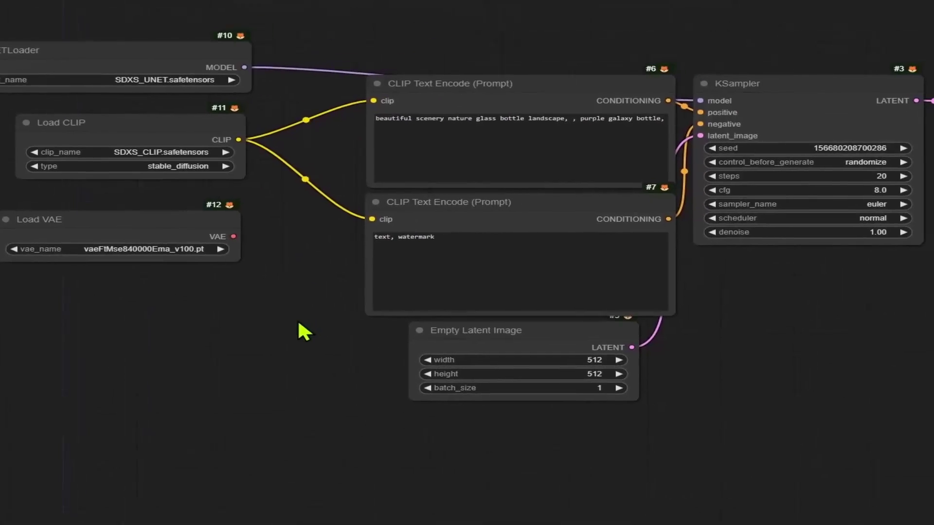
pyautogui.scroll(1, 687, 382)
pyautogui.moveTo(861, 364); pyautogui.dragTo(777, 363)
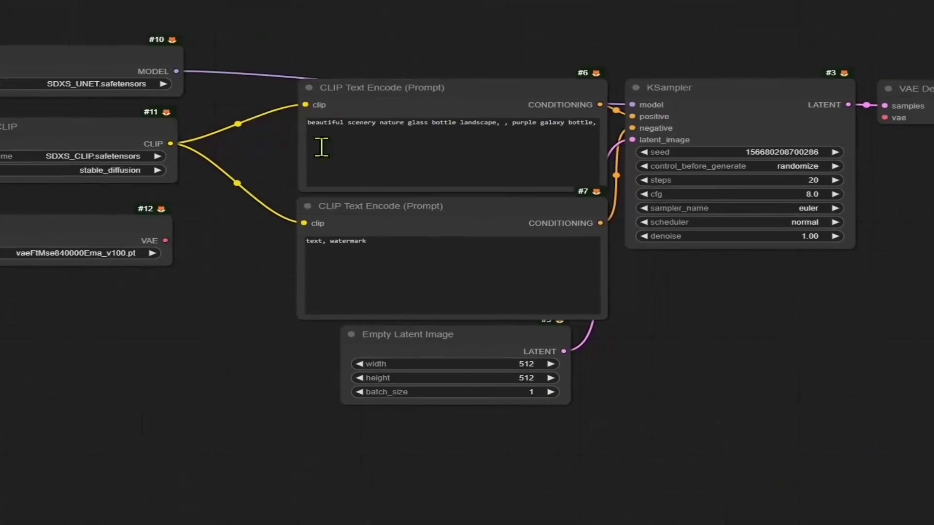
pyautogui.moveTo(165, 240); pyautogui.dragTo(929, 92)
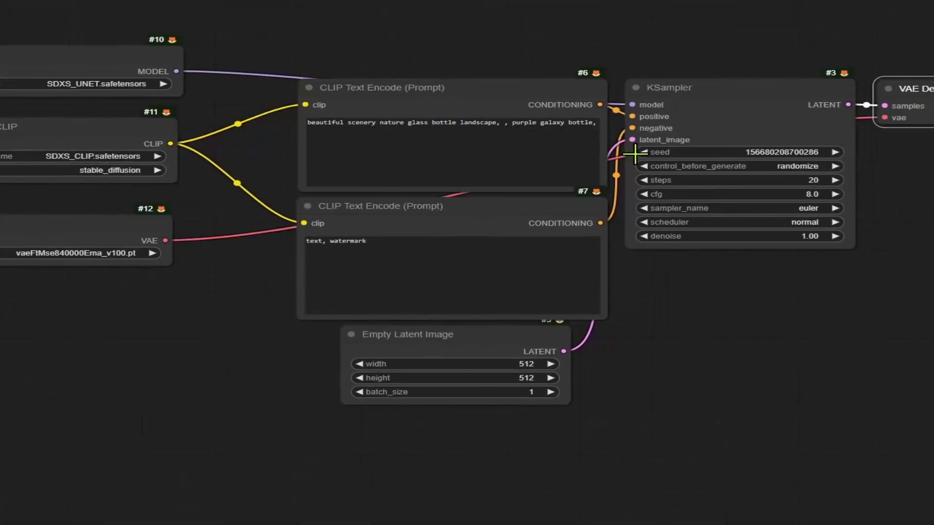
pyautogui.click(628, 292)
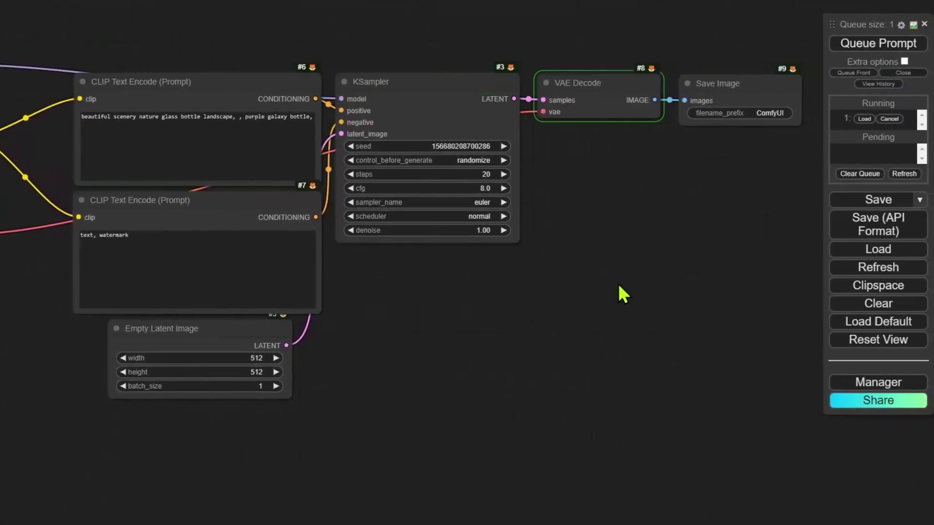
pyautogui.click(467, 188)
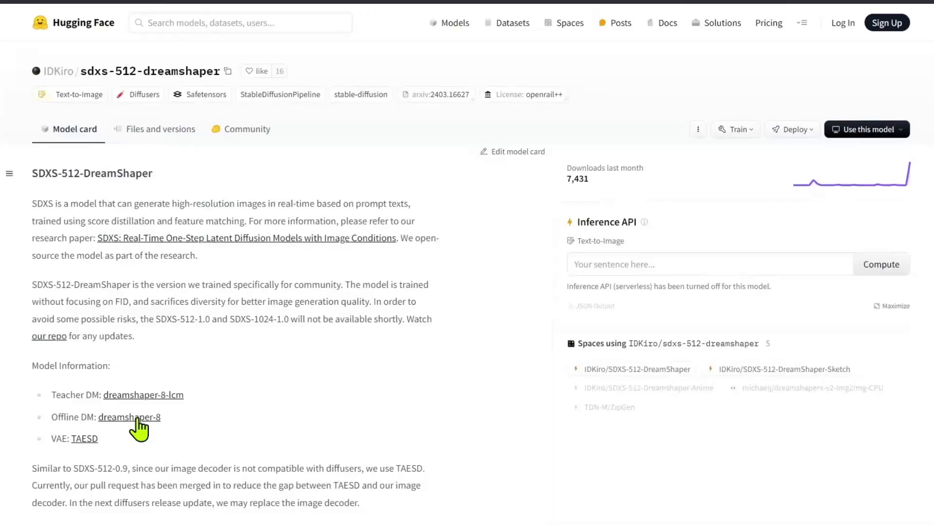
# Highlight the model card's code lines for 1 inference step and guidance_scale 0
pyautogui.scroll(-10, 309, 371)
pyautogui.scroll(-4, 311, 362)
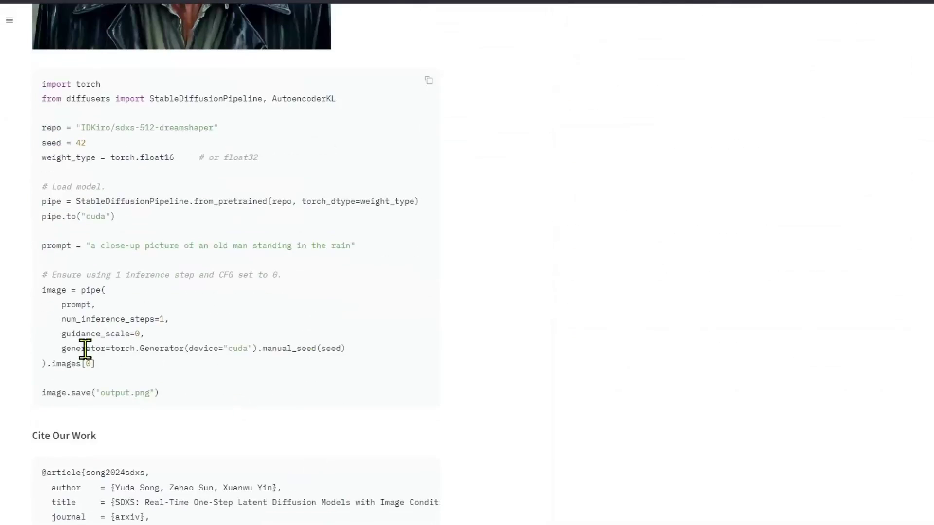
pyautogui.moveTo(146, 339); pyautogui.dragTo(60, 322)
pyautogui.moveTo(149, 320); pyautogui.dragTo(122, 330)
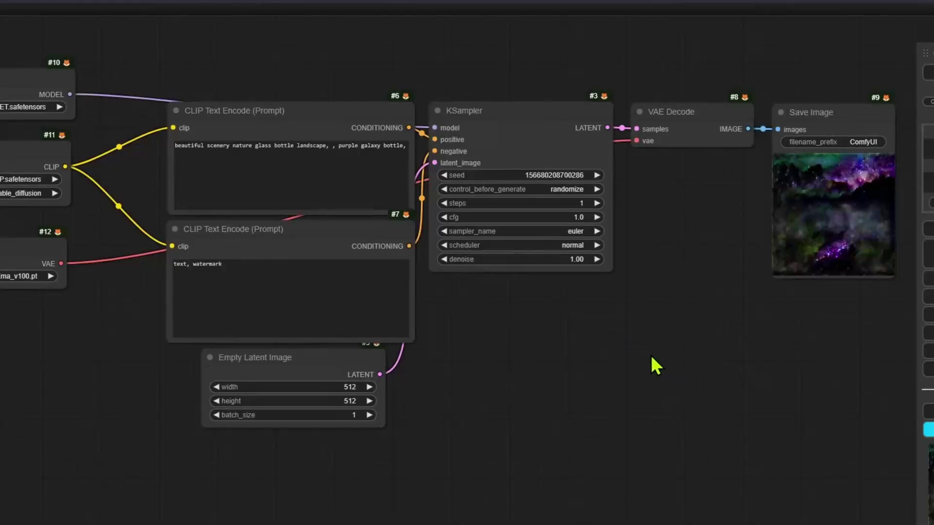
# Queue the 1-step, cfg 1.0 run for the purple glass bottle, then enlarge the Save Image preview
pyautogui.moveTo(332, 365); pyautogui.dragTo(355, 375)
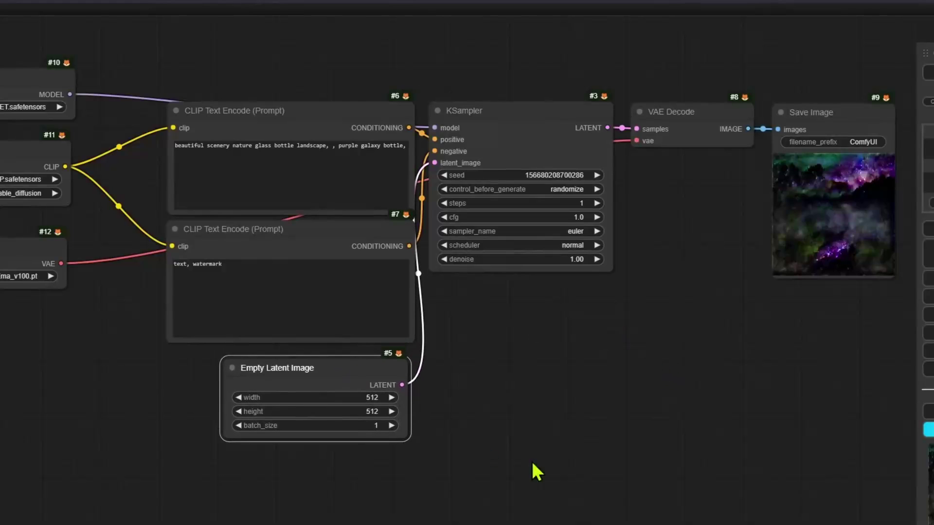
pyautogui.hotkey('ctrl', 'Return')
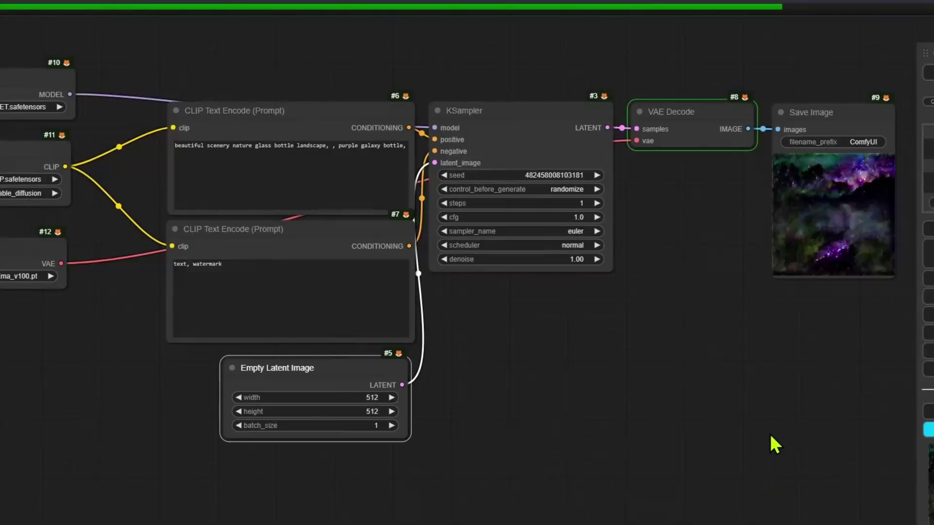
pyautogui.moveTo(806, 454); pyautogui.dragTo(637, 449)
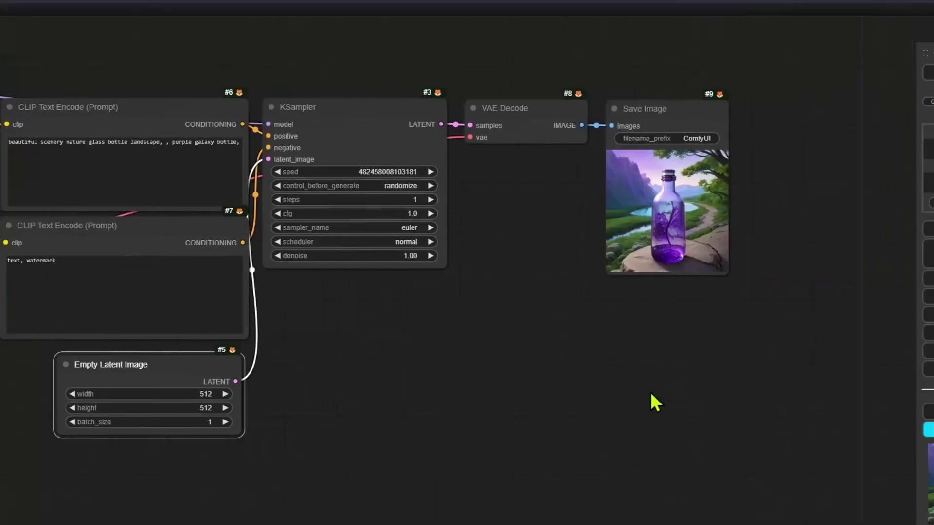
pyautogui.click(705, 258)
pyautogui.moveTo(726, 274); pyautogui.dragTo(878, 492)
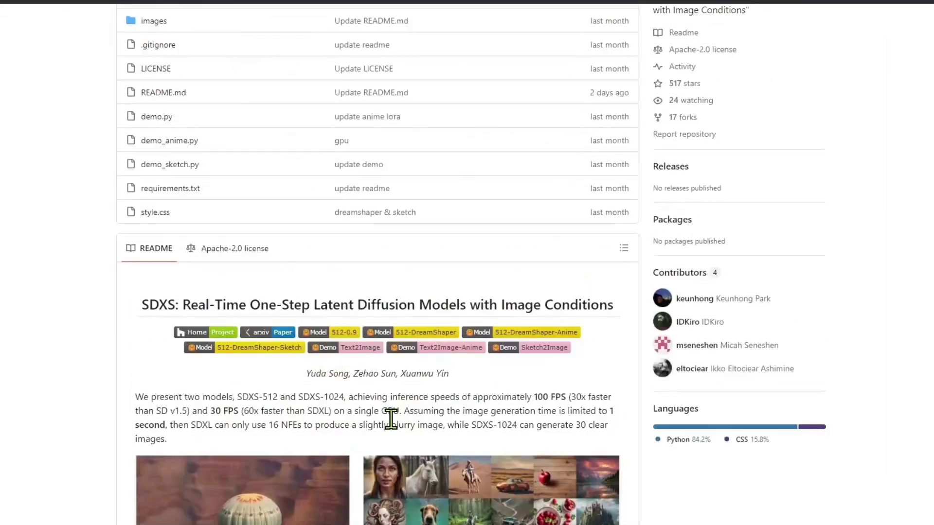
# Scroll through the SDXS README's News and Demo sections on GitHub
pyautogui.scroll(3, 391, 418)
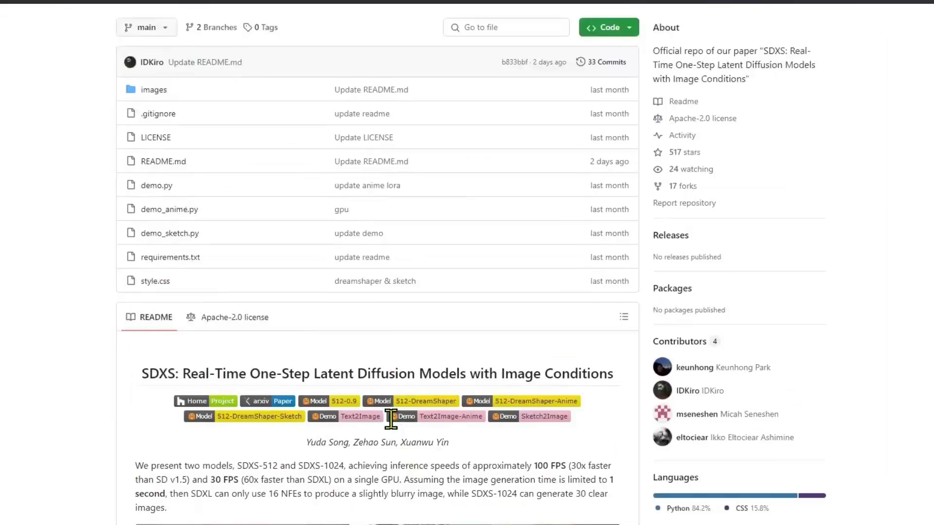
pyautogui.scroll(-12, 389, 418)
pyautogui.scroll(-7, 387, 417)
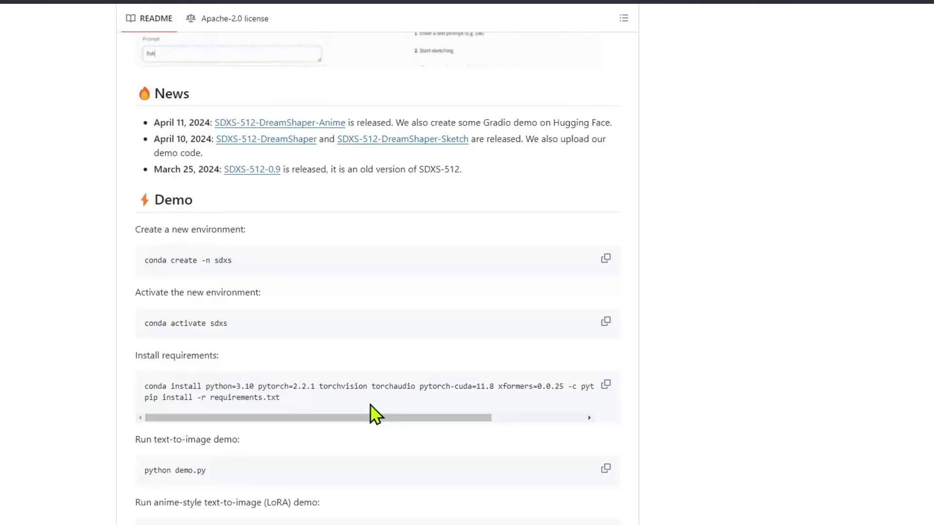
pyautogui.scroll(3, 426, 403)
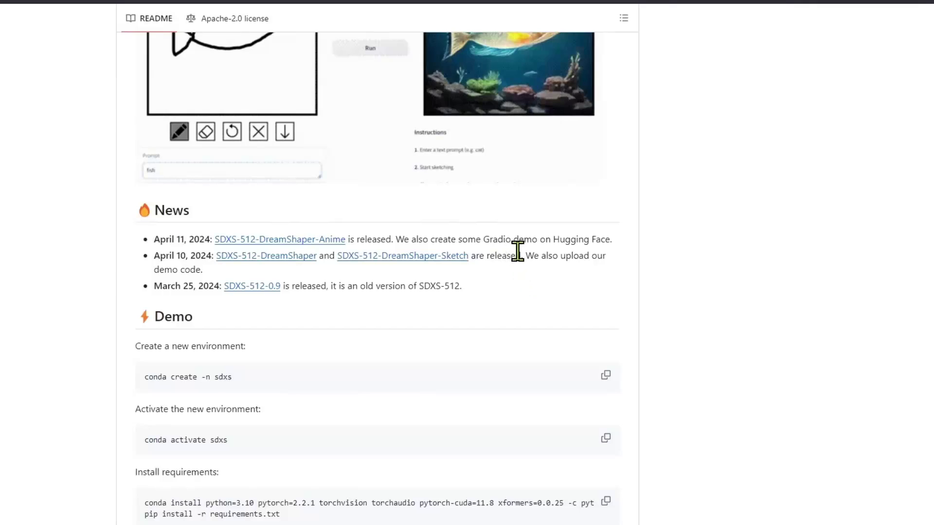
# Highlight the SDXS-512-DreamShaper-Anime release line in News, then bring the ComfyUI bottle image back into view
pyautogui.moveTo(523, 253); pyautogui.dragTo(234, 263)
pyautogui.click(494, 313)
pyautogui.click(511, 312)
pyautogui.moveTo(371, 240); pyautogui.dragTo(233, 241)
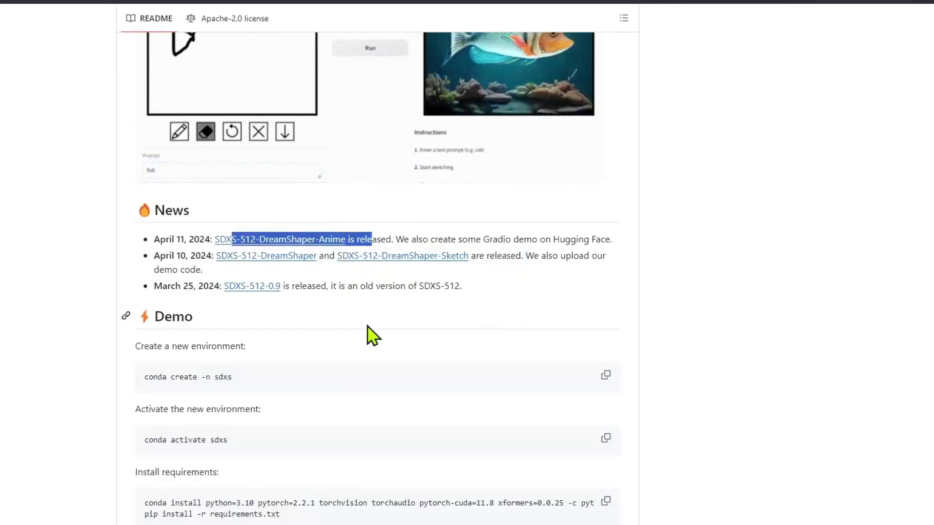
pyautogui.click(786, 327)
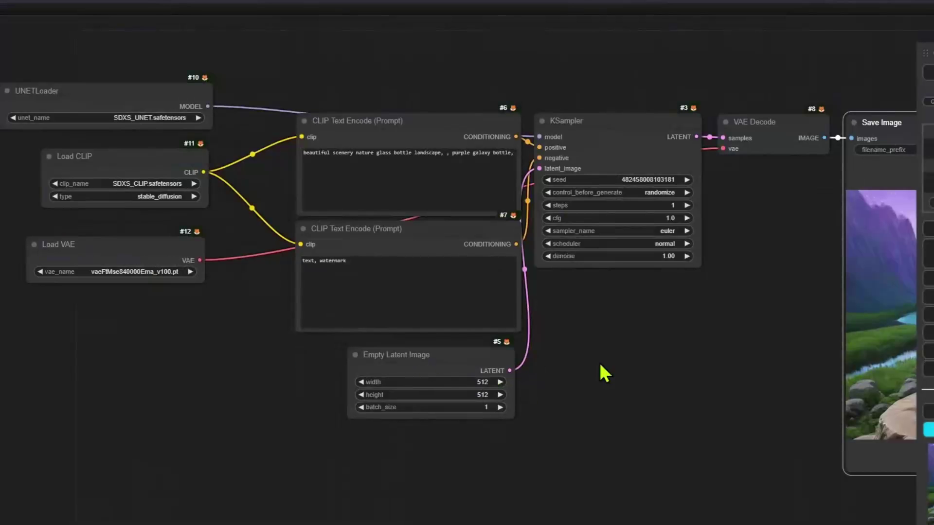
pyautogui.moveTo(600, 363); pyautogui.dragTo(462, 339)
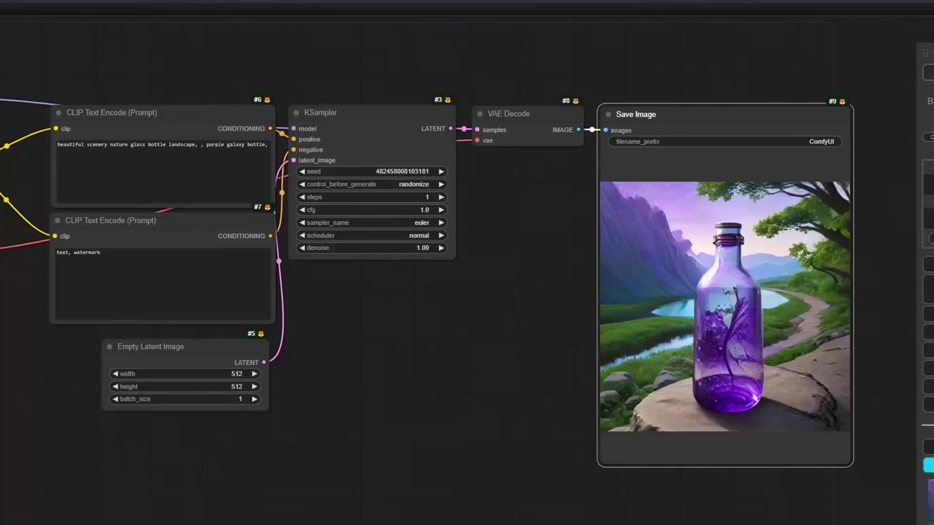
# Queue another generation with a fresh seed, then request clearing the whole workflow with Ctrl+Backspace
pyautogui.hotkey('ctrl', 'Return')
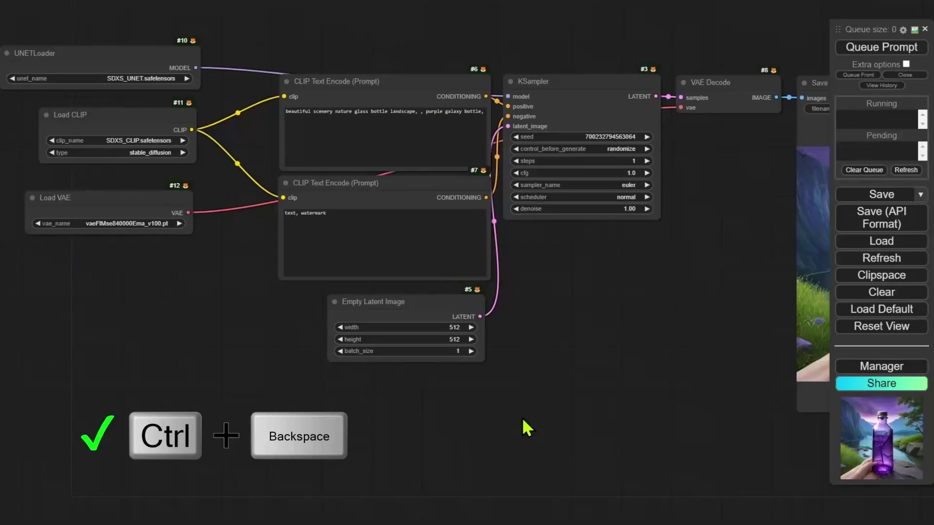
pyautogui.hotkey('ctrl', 'BackSpace')
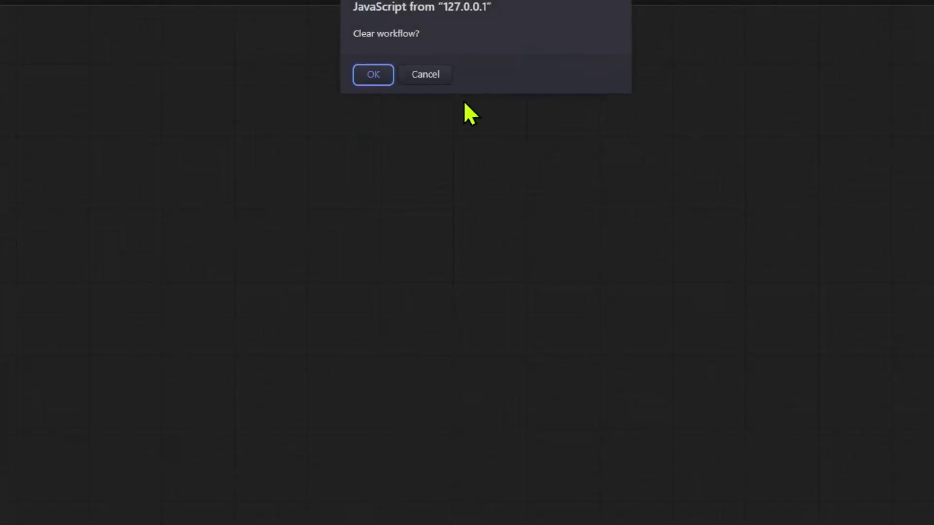
# Confirm the 'Clear workflow?' prompt with OK so every SDXS node is removed
pyautogui.click(372, 75)
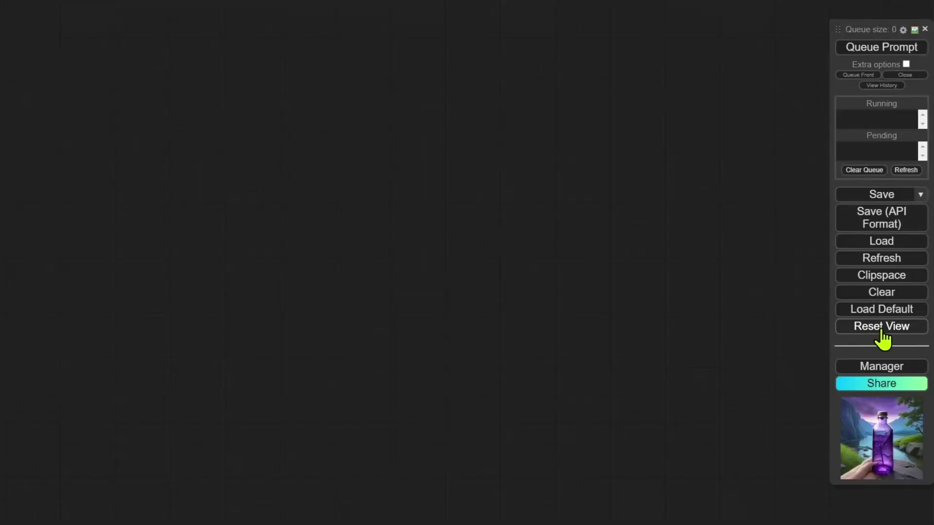
# Load the default workflow and reset the canvas view
pyautogui.click(881, 309)
pyautogui.click(329, 43)
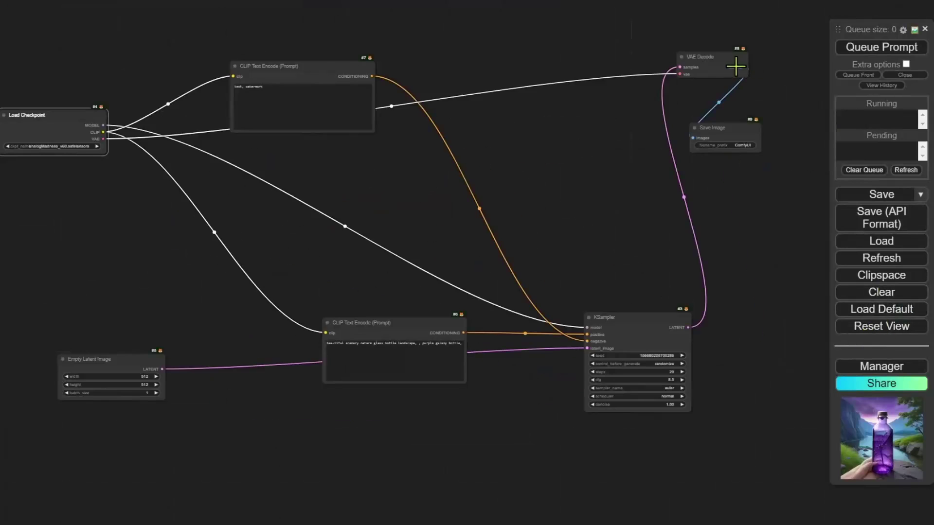
pyautogui.click(881, 326)
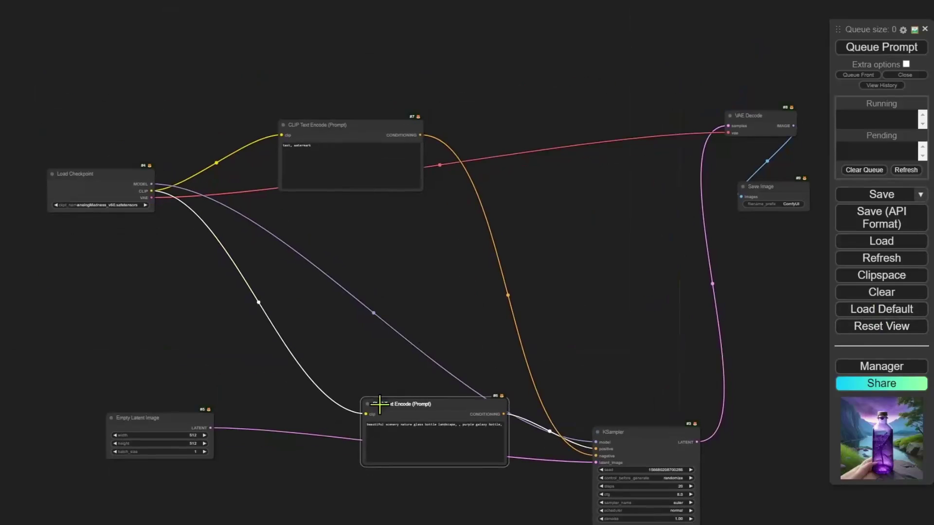
pyautogui.click(891, 329)
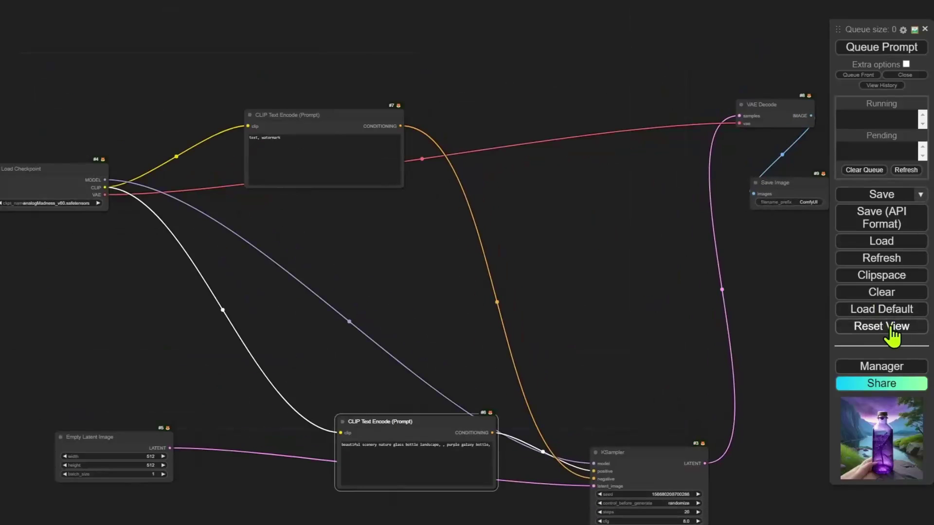
pyautogui.click(891, 329)
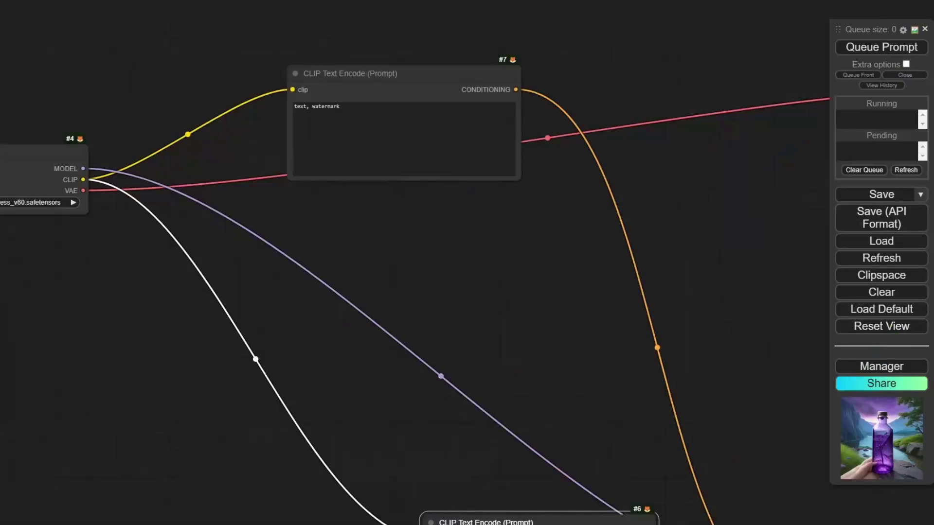
# Zoom the canvas until Load Checkpoint through Save Image all fit in view
pyautogui.scroll(-5, 370, 210)
pyautogui.scroll(-3, 424, 250)
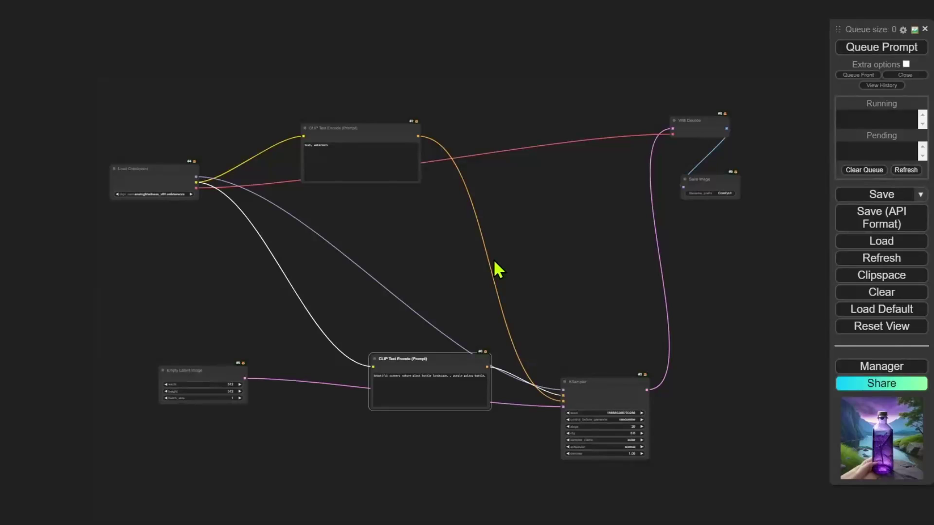
pyautogui.scroll(5, 494, 261)
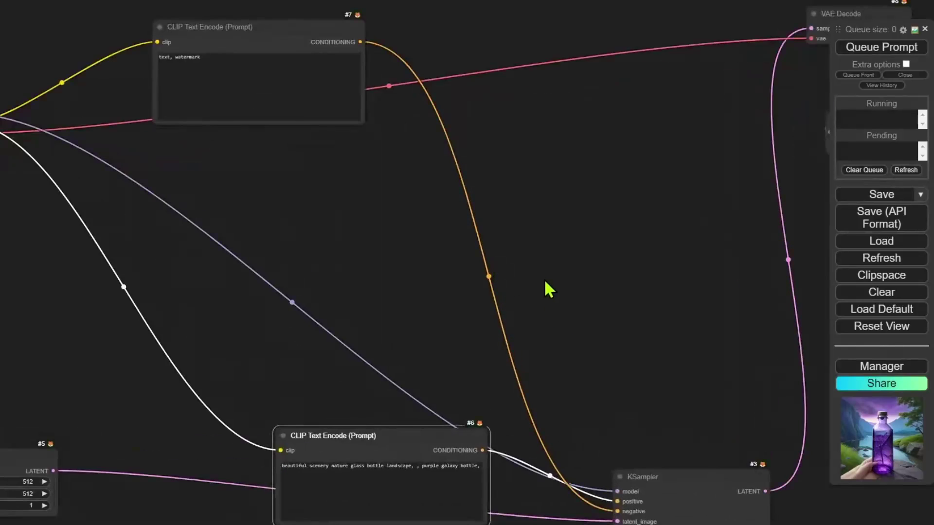
pyautogui.scroll(-3, 515, 277)
pyautogui.scroll(5, 512, 276)
pyautogui.scroll(-7, 512, 277)
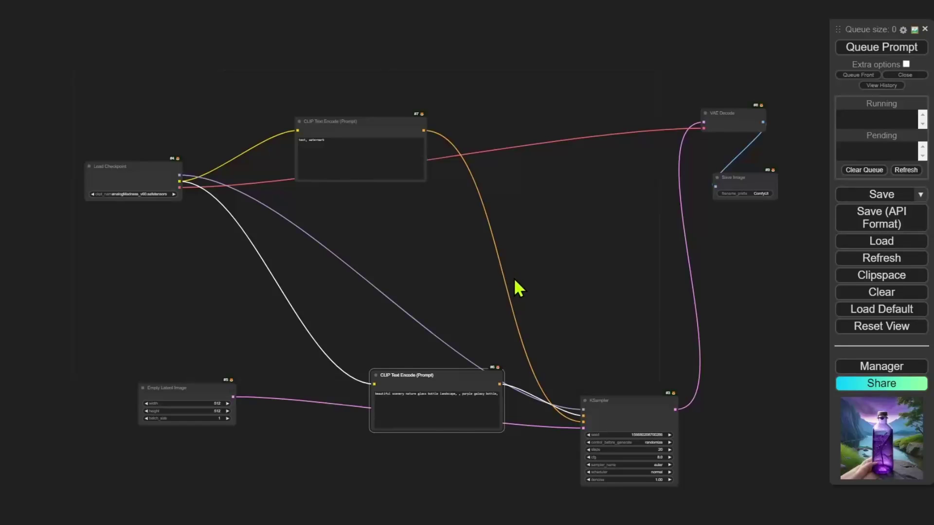
pyautogui.keyDown('ctrl'); pyautogui.keyDown('shift'); pyautogui.moveTo(514, 281); pyautogui.dragTo(545, 263); pyautogui.keyUp('shift'); pyautogui.keyUp('ctrl')
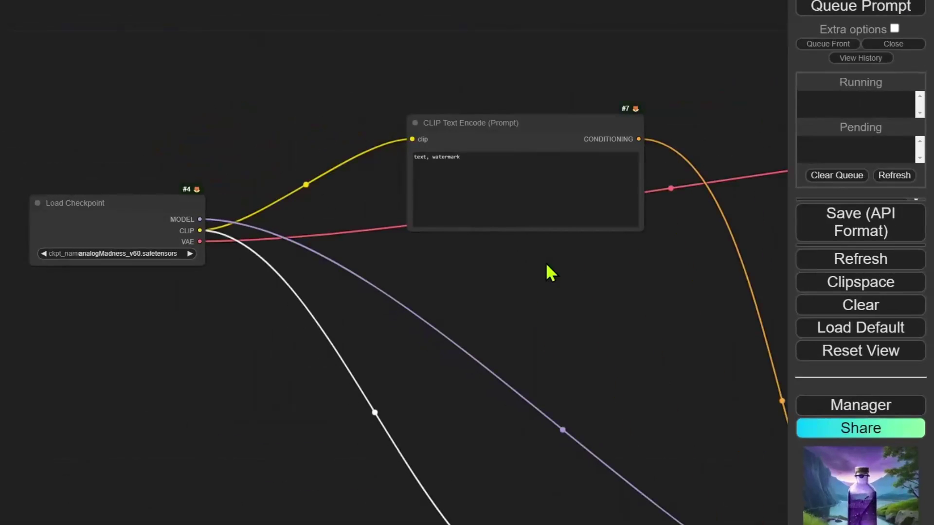
pyautogui.hotkey('ctrl', '+')
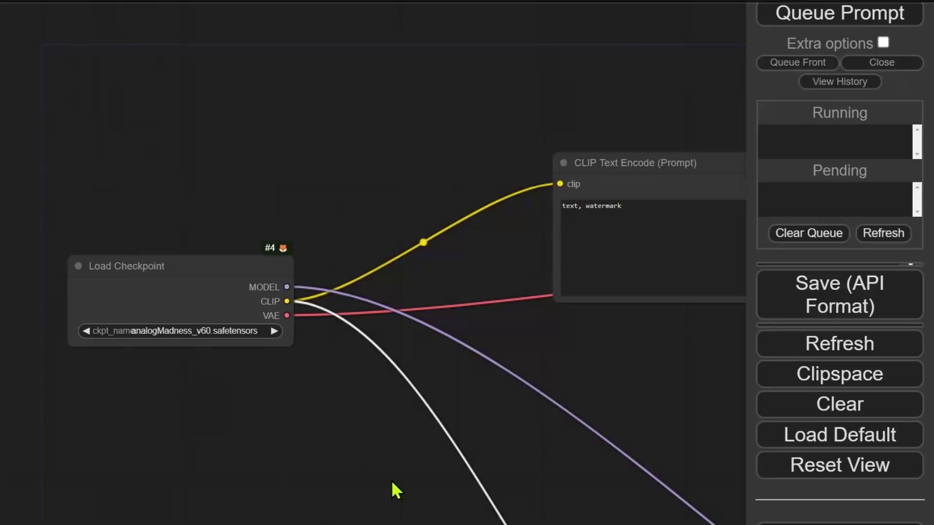
pyautogui.hotkey('ctrl', '0')
pyautogui.hotkey('alt', '+')
pyautogui.hotkey('alt', '+')
pyautogui.hotkey('alt', '+')
pyautogui.hotkey('alt', '+')
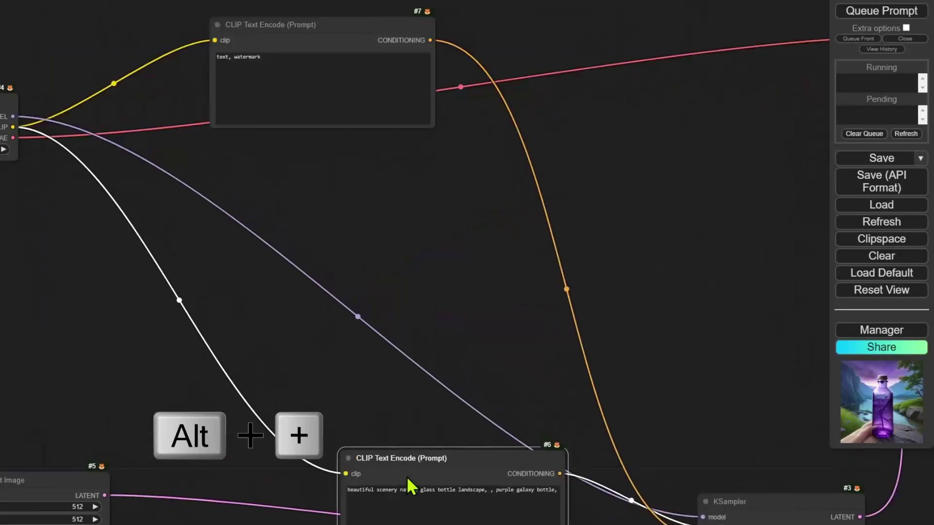
pyautogui.hotkey('alt', '+')
pyautogui.hotkey('alt', '+')
pyautogui.hotkey('alt', '+')
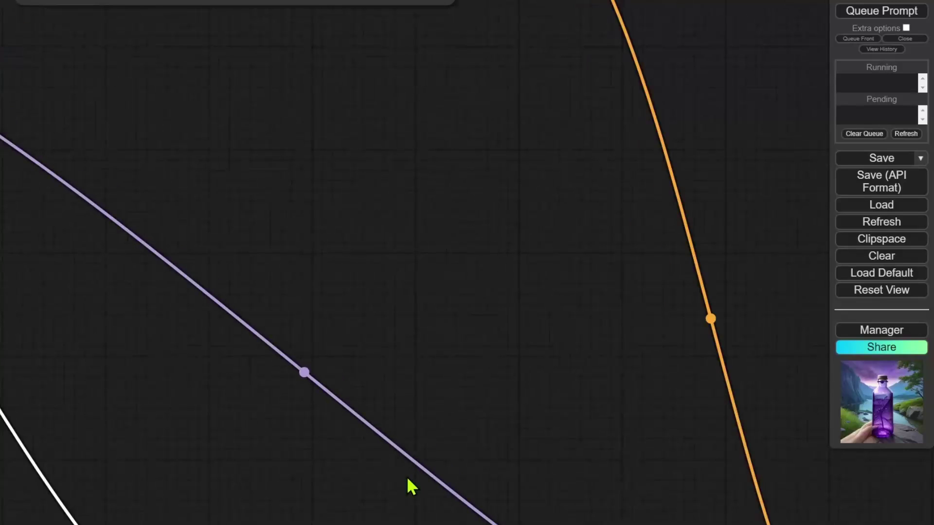
pyautogui.hotkey('alt', '-')
pyautogui.hotkey('alt', '-')
pyautogui.hotkey('alt', '-')
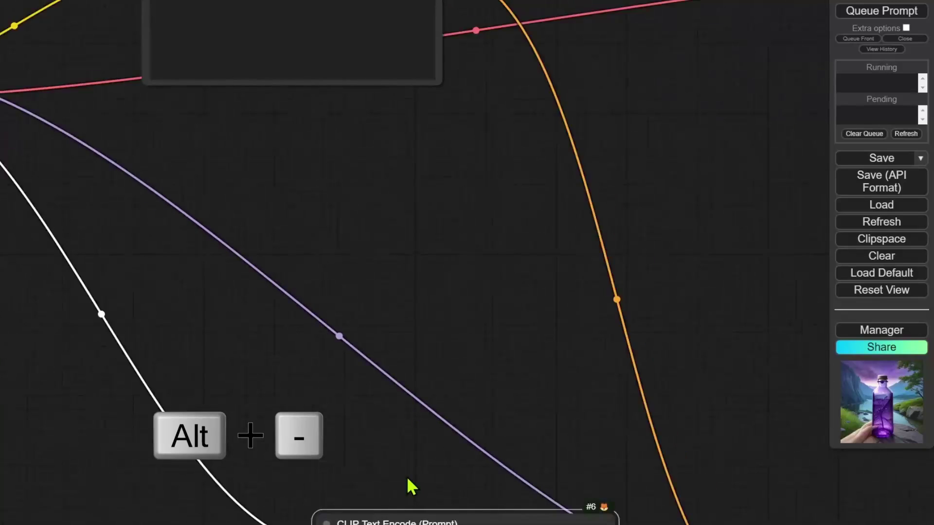
pyautogui.hotkey('alt', '-')
pyautogui.hotkey('alt', '-')
pyautogui.hotkey('alt', '-')
pyautogui.hotkey('alt', '-')
pyautogui.hotkey('alt', '-')
pyautogui.hotkey('alt', '-')
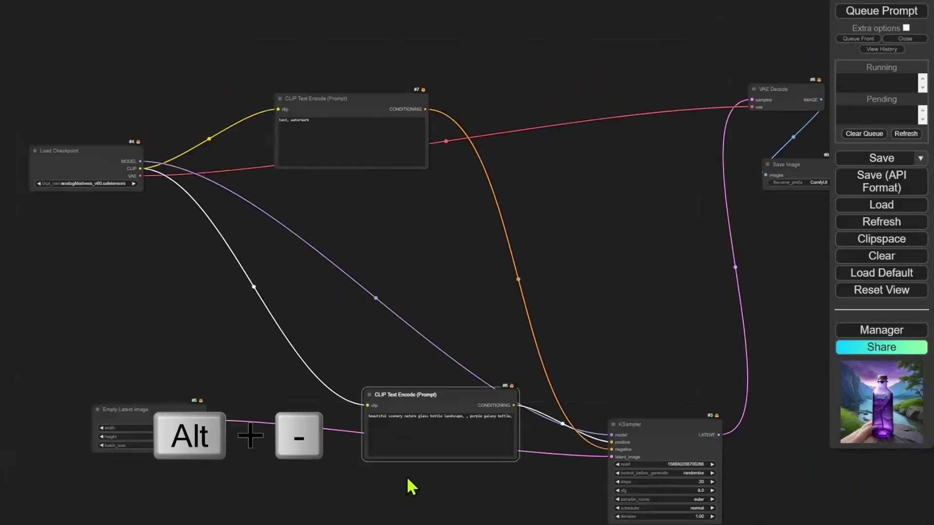
# Add a Load Image node holding Character_Face.jpg via a 'loadim' search and open it in MaskEditor
pyautogui.hotkey('alt', '-')
pyautogui.hotkey('alt', '-')
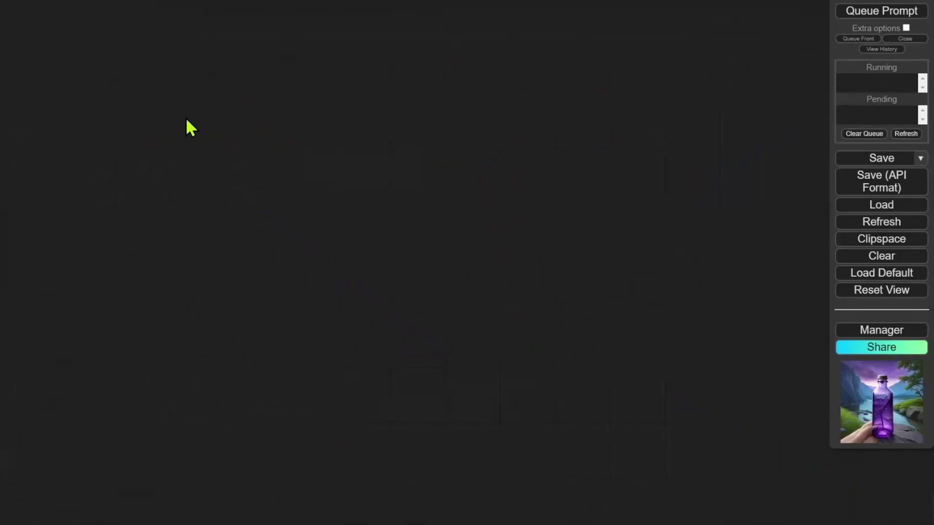
pyautogui.doubleClick(186, 121)
pyautogui.write('laod')
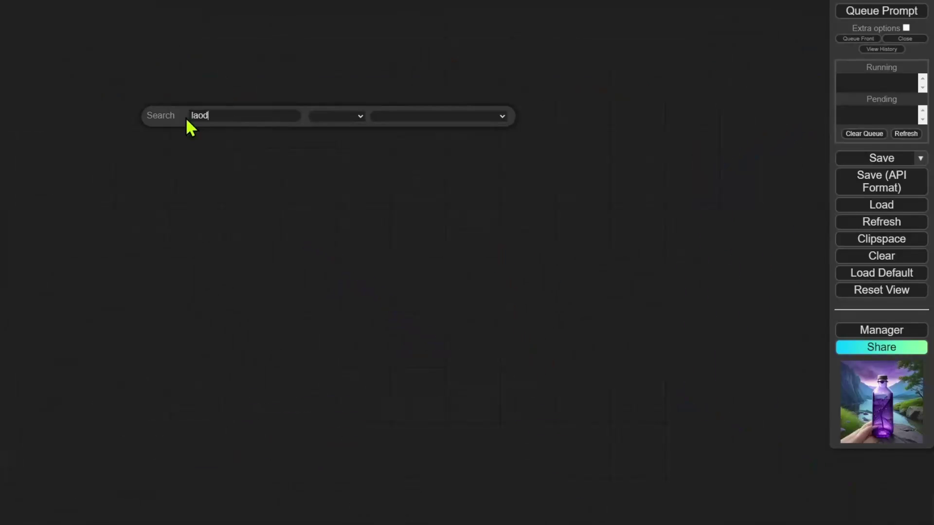
pyautogui.press('BackSpace')
pyautogui.press('BackSpace')
pyautogui.press('BackSpace')
pyautogui.write('oadim')
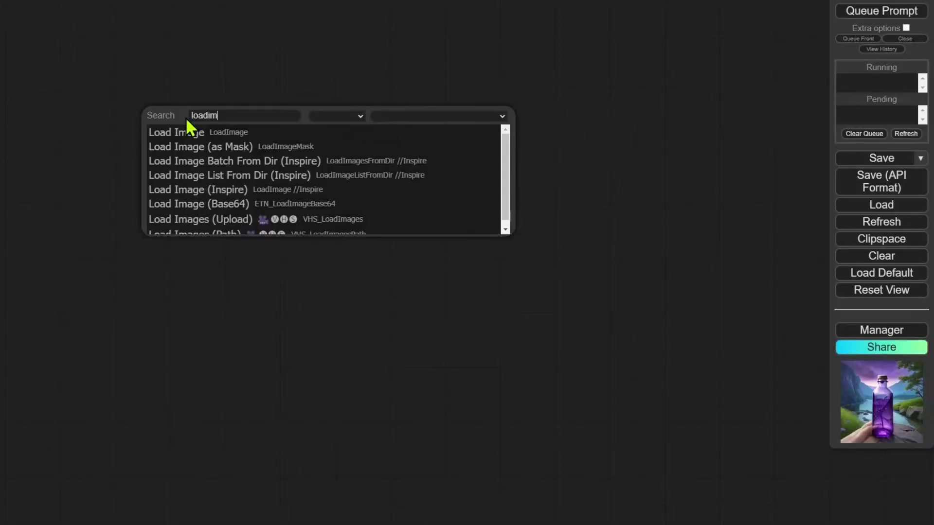
pyautogui.click(191, 131)
pyautogui.rightClick(267, 214)
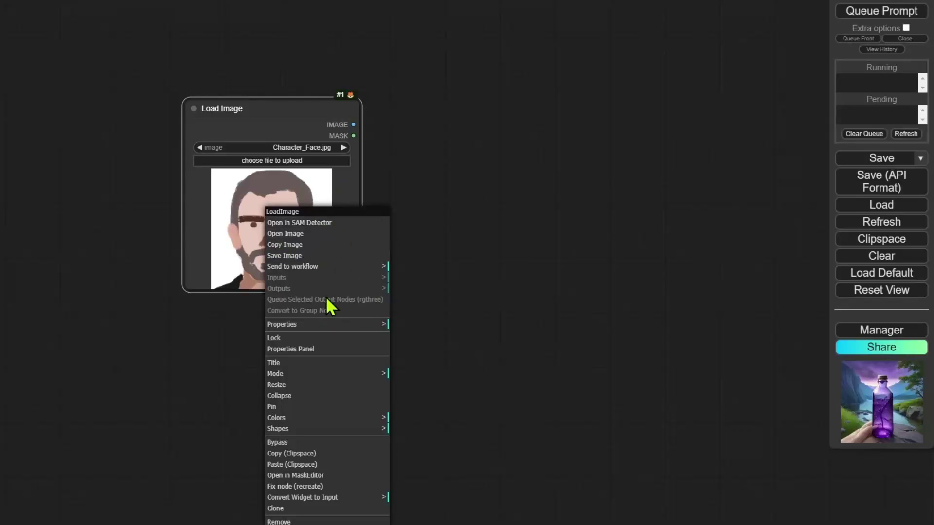
pyautogui.click(346, 481)
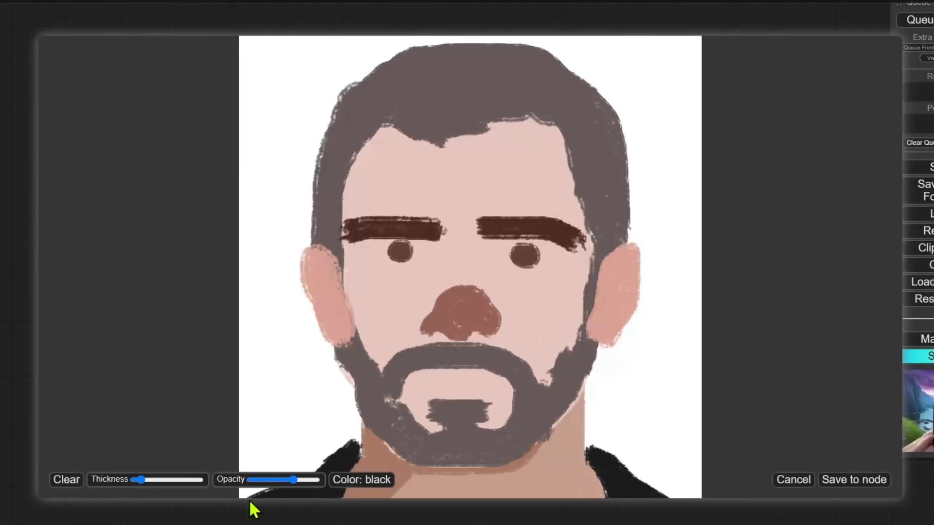
# Thicken the mask brush and paint a stroke over the left eye and eyebrow
pyautogui.moveTo(138, 483)
pyautogui.mouseDown()
pyautogui.moveTo(174, 484)
pyautogui.moveTo(144, 482)
pyautogui.mouseUp()
pyautogui.moveTo(370, 169); pyautogui.dragTo(357, 206)
pyautogui.moveTo(341, 236)
pyautogui.mouseDown()
pyautogui.moveTo(381, 246)
pyautogui.moveTo(389, 220)
pyautogui.mouseUp()
# Lower the mask opacity so the stroke is semi-transparent, and cycle the mask colour back to black
pyautogui.moveTo(275, 480); pyautogui.dragTo(311, 480)
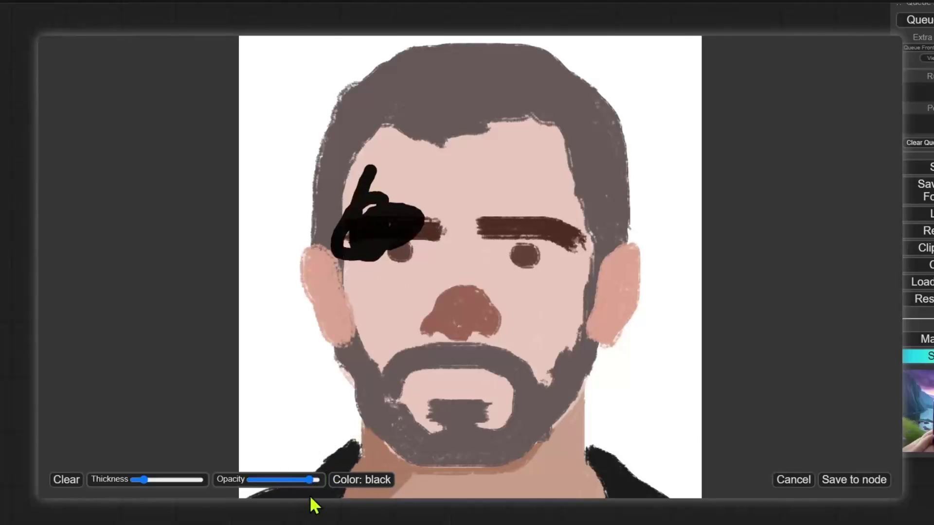
pyautogui.moveTo(311, 480)
pyautogui.mouseDown()
pyautogui.moveTo(252, 480)
pyautogui.moveTo(296, 480)
pyautogui.mouseUp()
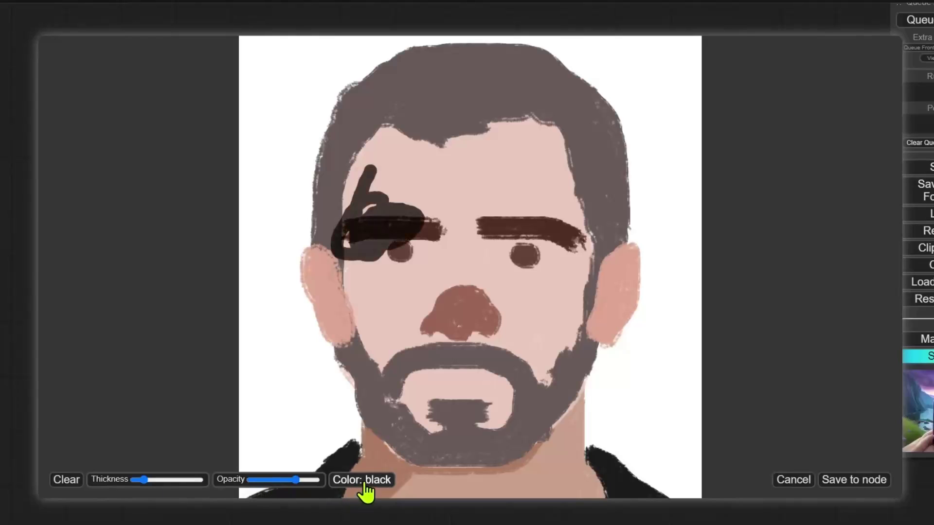
pyautogui.click(369, 482)
pyautogui.click(367, 482)
pyautogui.click(372, 481)
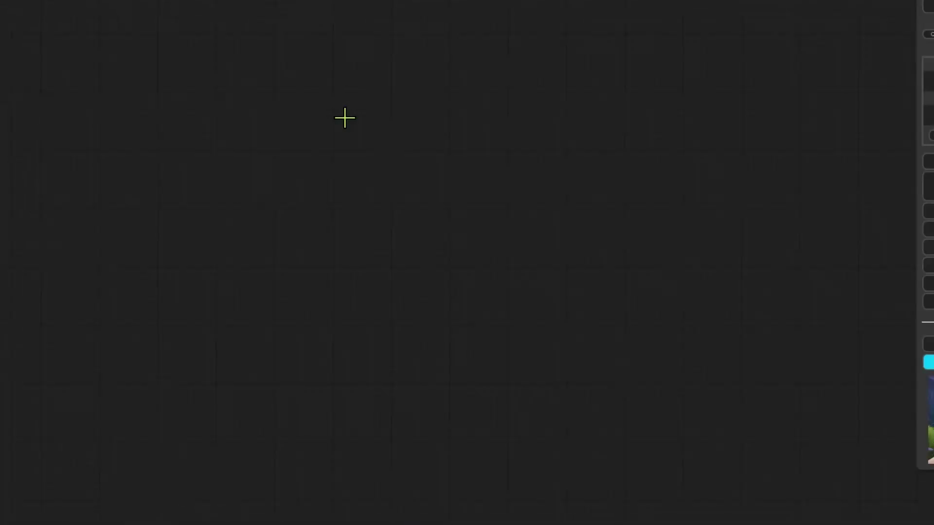
# Add a KSampler node through a 'ksample' search and pan the canvas to place it further right
pyautogui.doubleClick(343, 117)
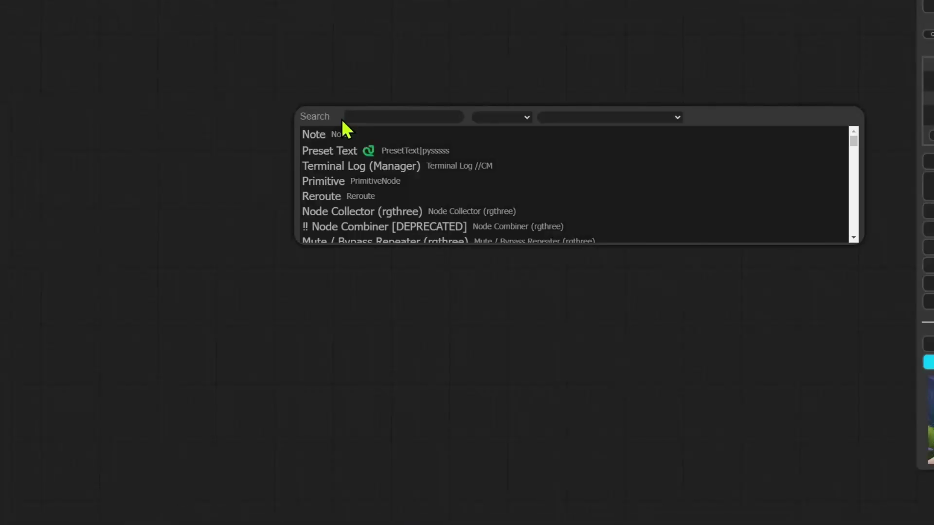
pyautogui.write('ksample')
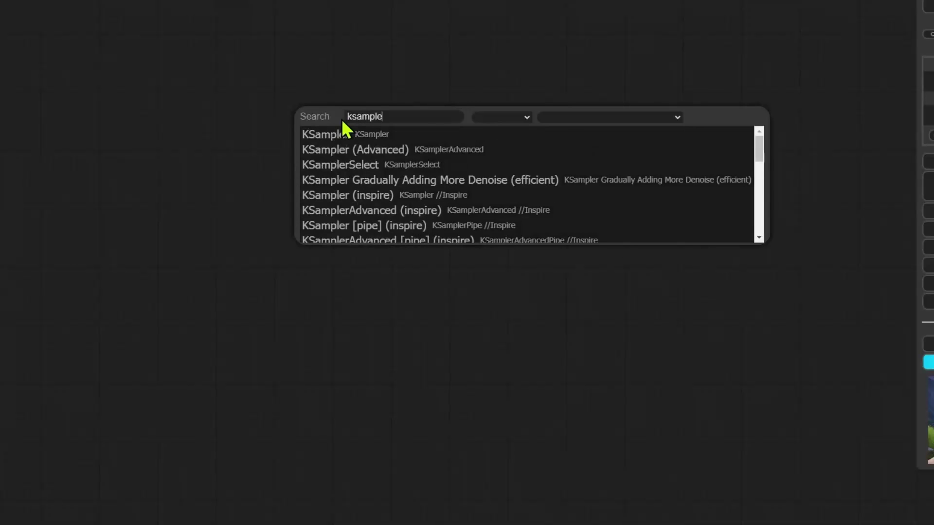
pyautogui.press('Return')
pyautogui.scroll(4, 493, 246)
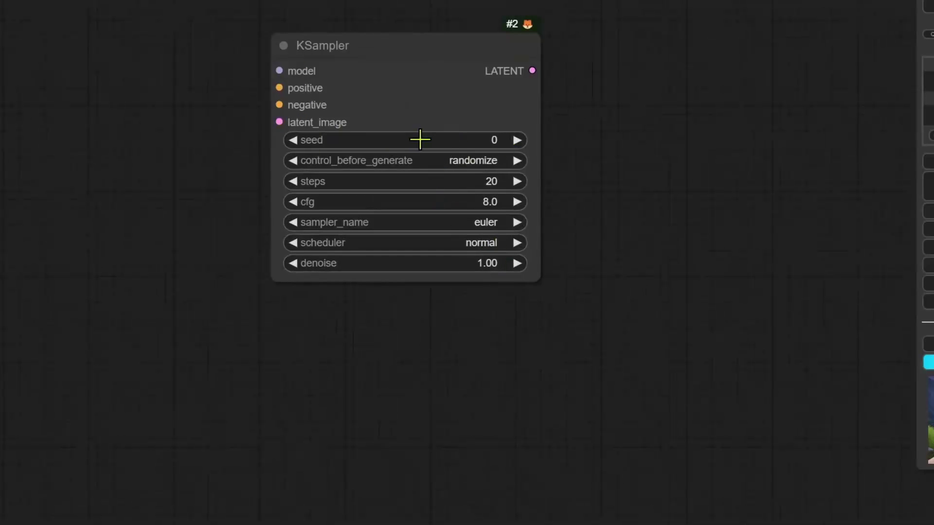
pyautogui.moveTo(146, 241); pyautogui.dragTo(309, 263)
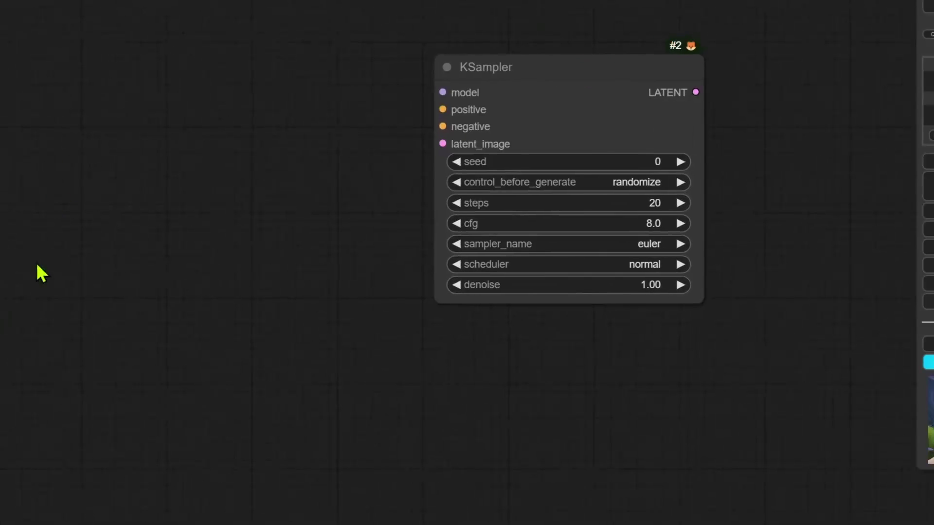
pyautogui.doubleClick(11, 194)
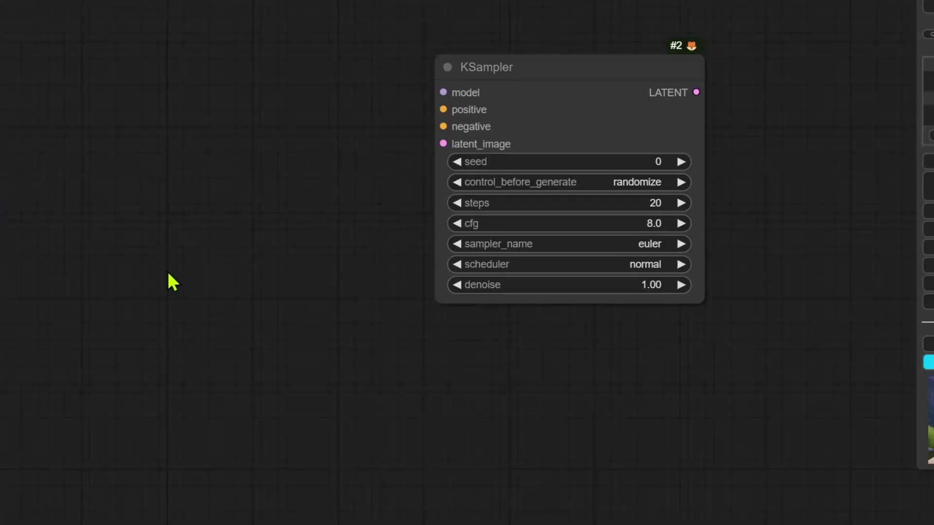
# Convert the KSampler's seed widget to an input and detach the Primitive node from it
pyautogui.rightClick(556, 52)
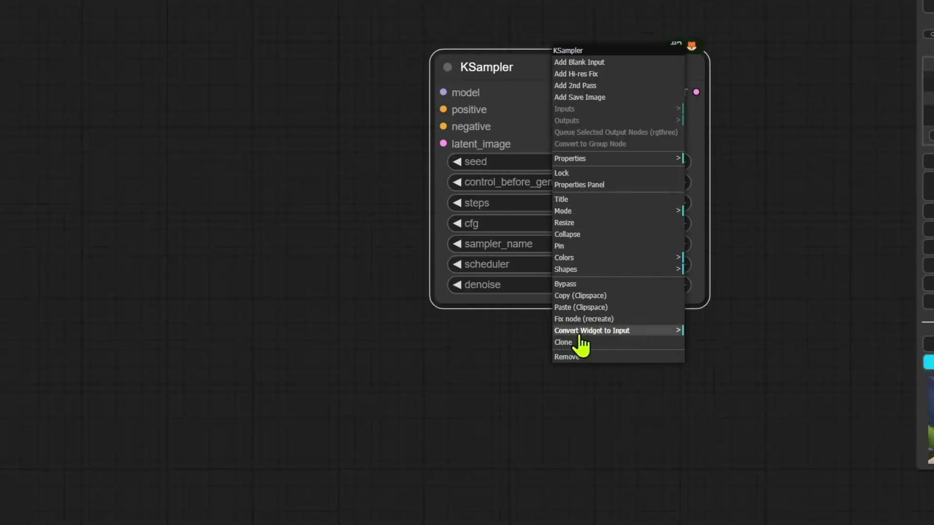
pyautogui.click(627, 335)
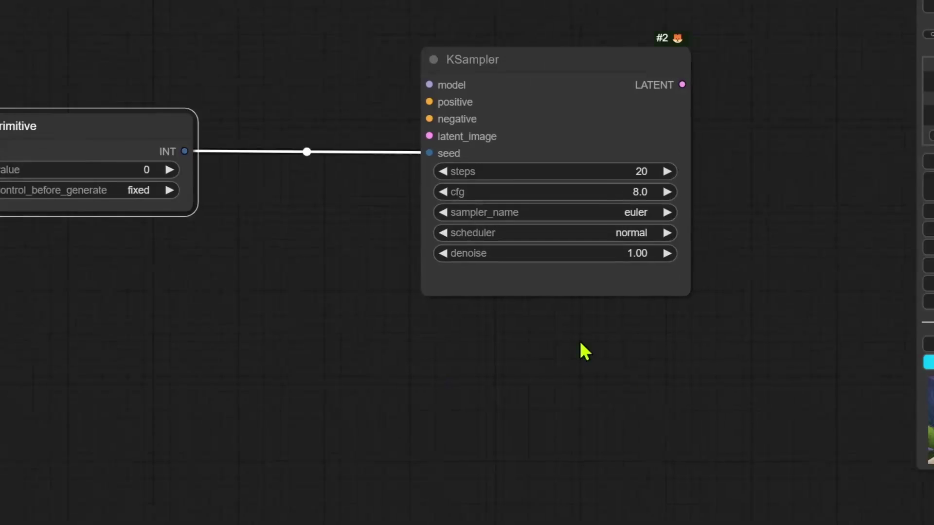
pyautogui.moveTo(404, 142); pyautogui.dragTo(369, 141)
# Convert the KSampler's seed input back into a regular widget
pyautogui.click(537, 49)
pyautogui.rightClick(536, 45)
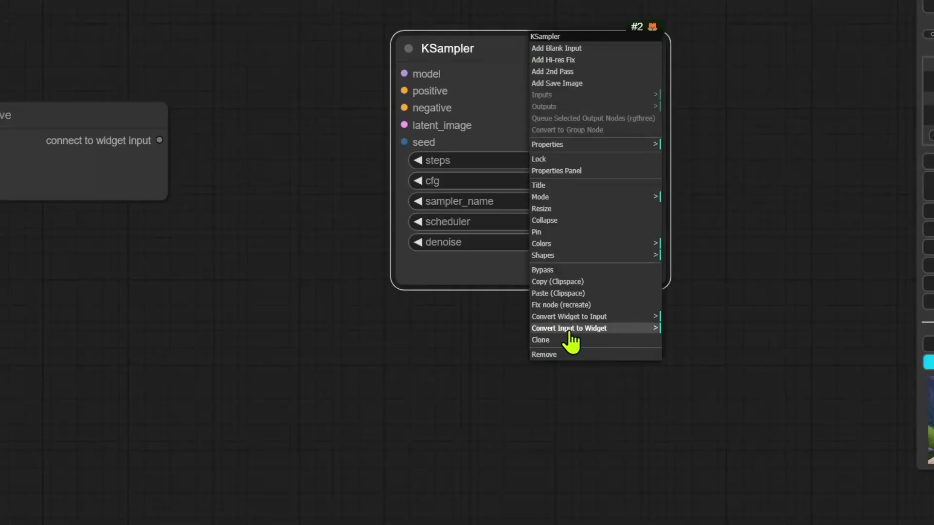
pyautogui.click(592, 333)
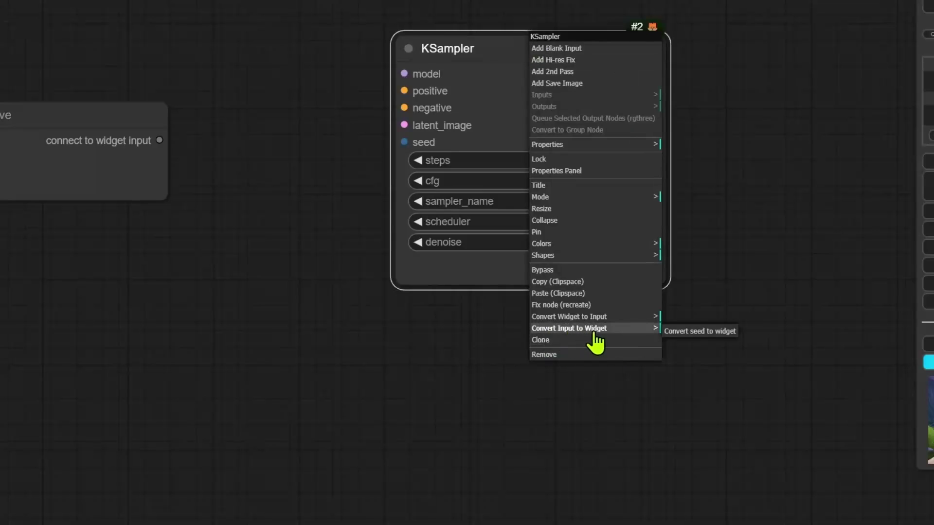
pyautogui.click(715, 343)
pyautogui.doubleClick(202, 146)
# Add a Load LoRA node via a 'load' search, widen it, and set strength_model to -9.22
pyautogui.write('load')
pyautogui.click(296, 223)
pyautogui.moveTo(503, 248); pyautogui.dragTo(594, 249)
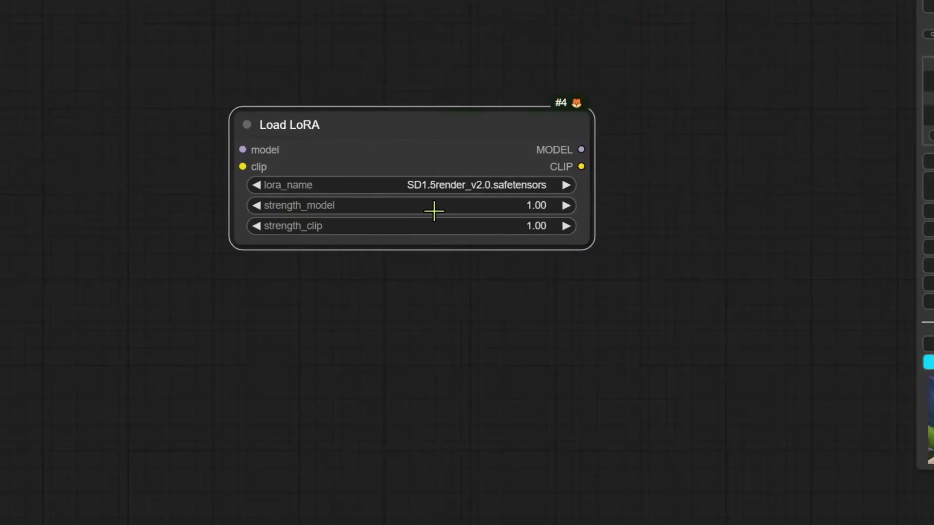
pyautogui.click(516, 208)
pyautogui.write('-9.22')
pyautogui.press('Return')
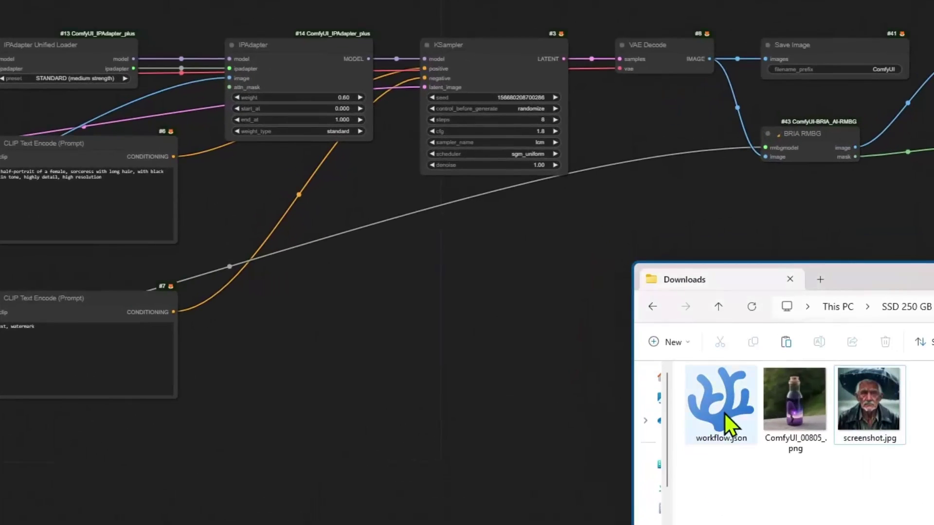
# Drop workflow.json, then ComfyUI_00805_.png, onto the canvas to load the bottle image's embedded workflow
pyautogui.moveTo(724, 412); pyautogui.dragTo(401, 245)
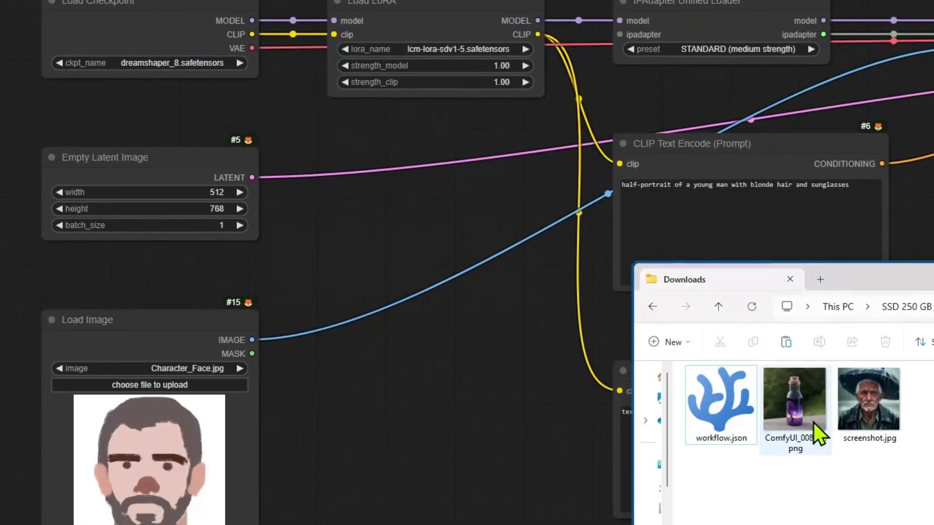
pyautogui.click(813, 422)
pyautogui.moveTo(803, 419); pyautogui.dragTo(459, 216)
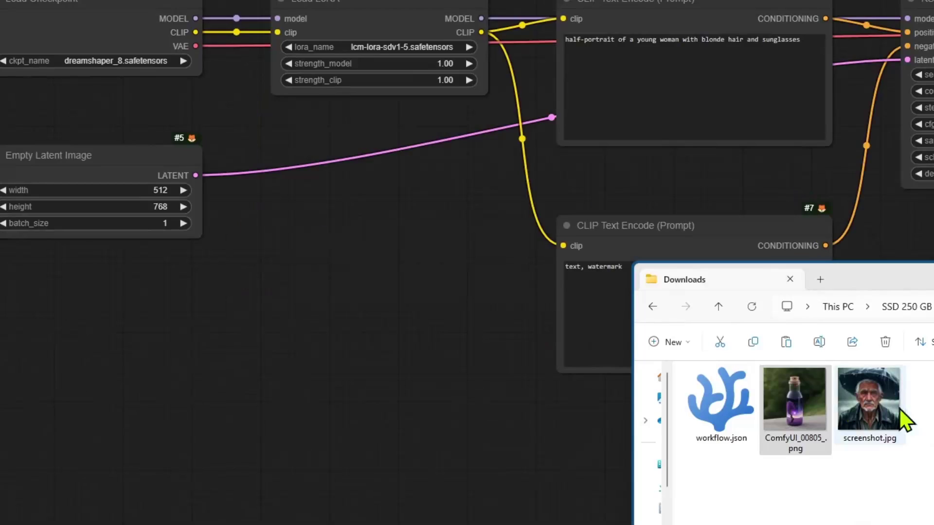
# Drop screenshot.jpg onto the canvas and highlight the 'Unable to find workflow' error text
pyautogui.click(856, 410)
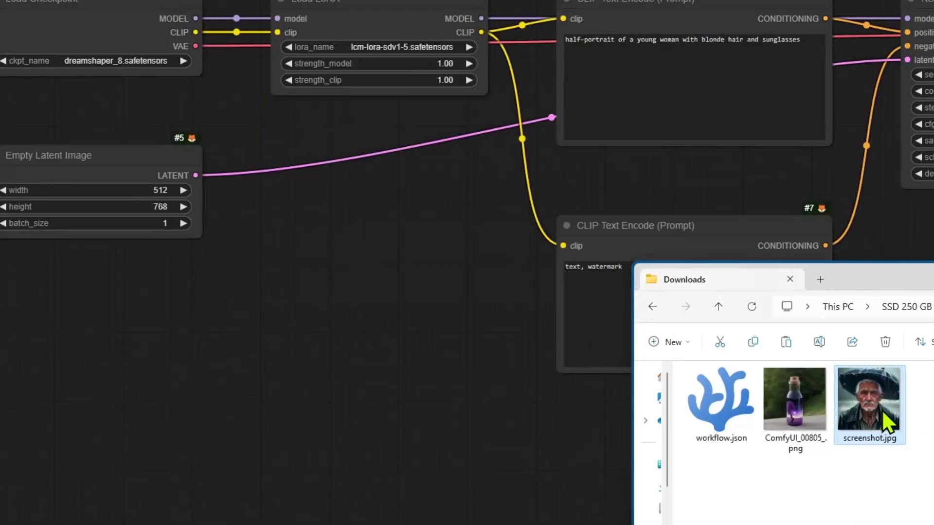
pyautogui.moveTo(873, 408); pyautogui.dragTo(366, 228)
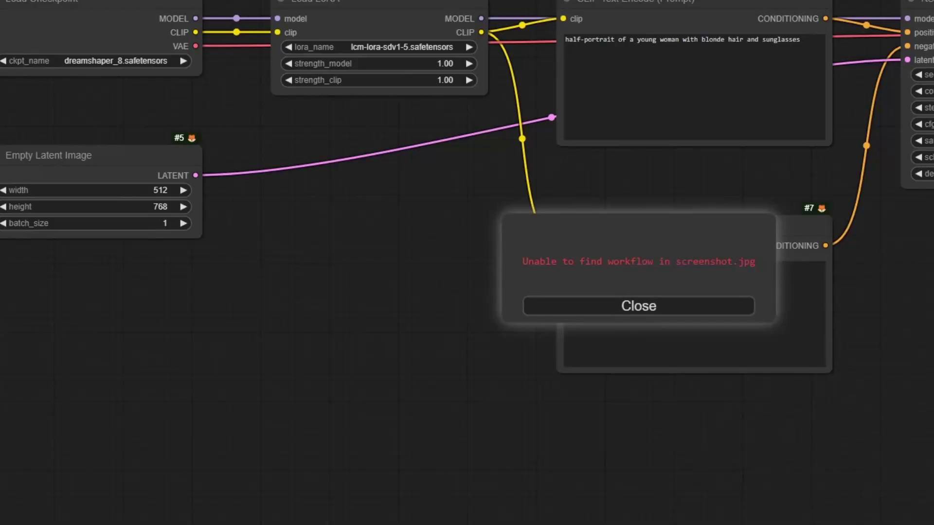
pyautogui.moveTo(522, 262); pyautogui.dragTo(768, 285)
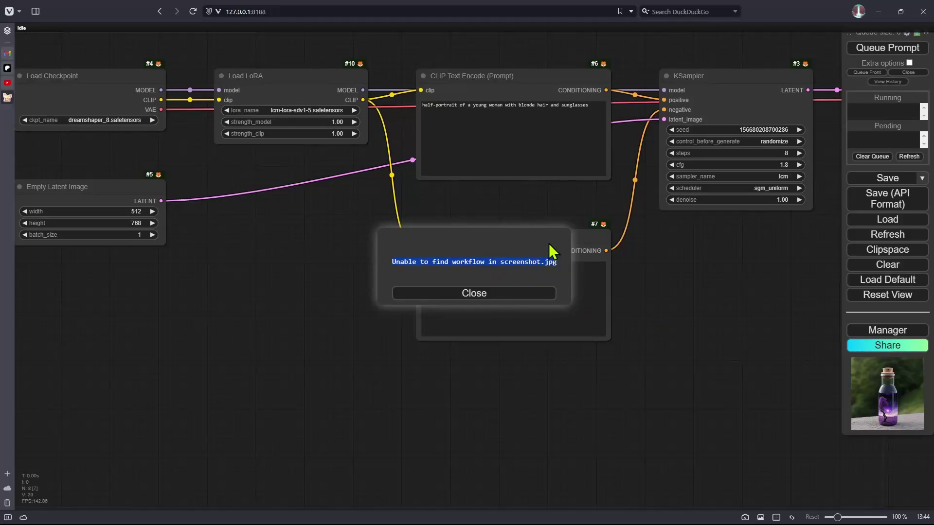
# Close the 'Unable to find workflow in screenshot.jpg' dialog to return to the LCM-LoRA workflow
pyautogui.click(474, 293)
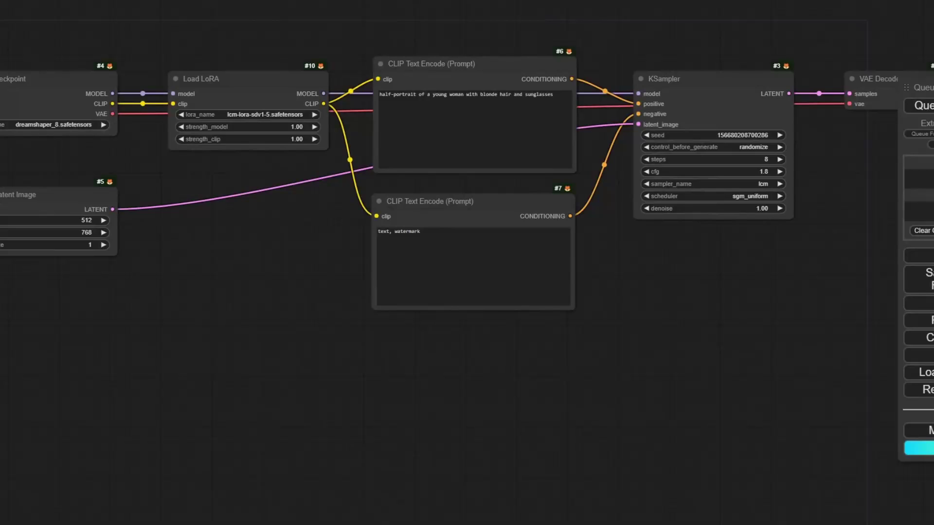
# Open the Manager and expand its Preview method dropdown to see the choices
pyautogui.click(919, 430)
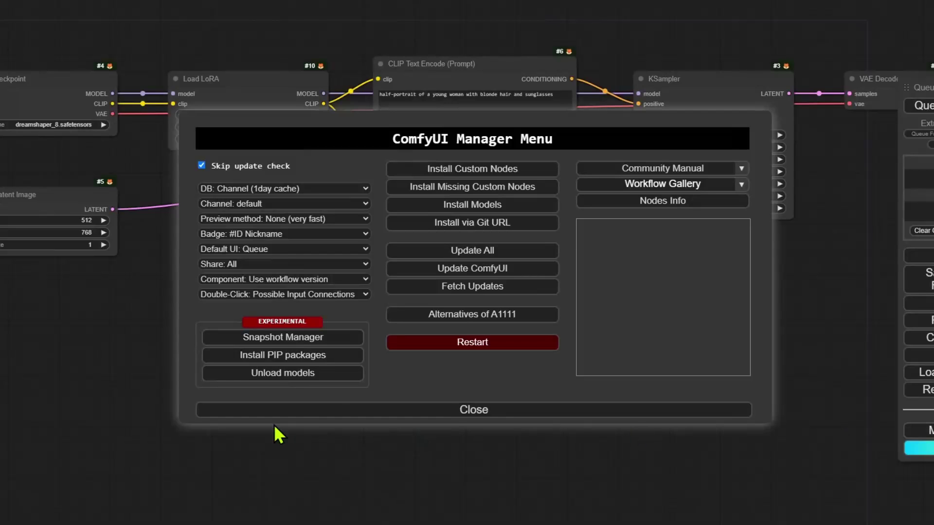
pyautogui.click(272, 222)
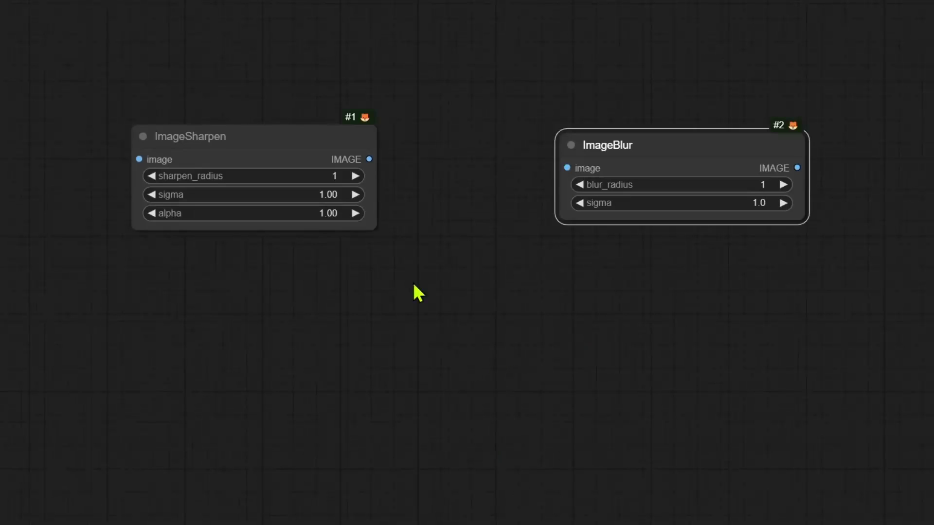
# Position the ImageSharpen and ImageBlur nodes side by side, then deselect them
pyautogui.moveTo(290, 175); pyautogui.dragTo(211, 118)
pyautogui.moveTo(694, 168); pyautogui.dragTo(685, 128)
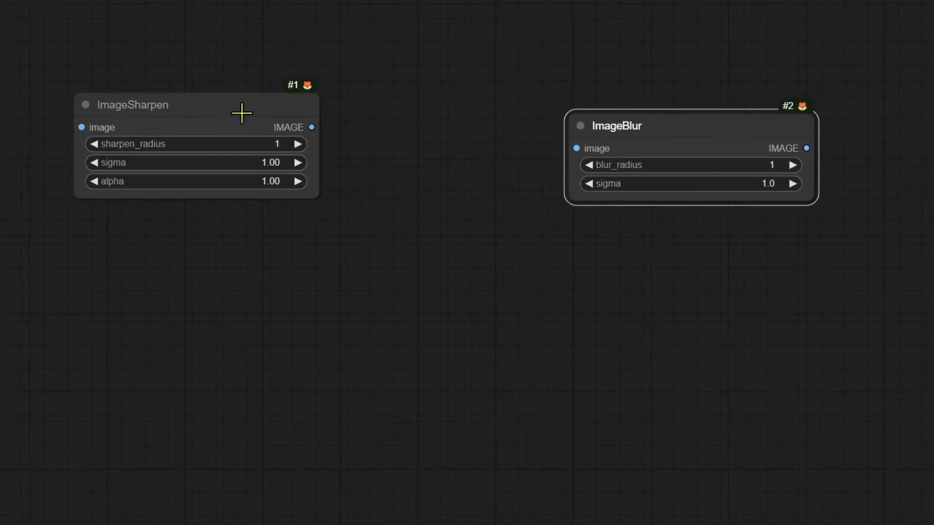
pyautogui.moveTo(229, 113); pyautogui.dragTo(235, 120)
pyautogui.click(501, 304)
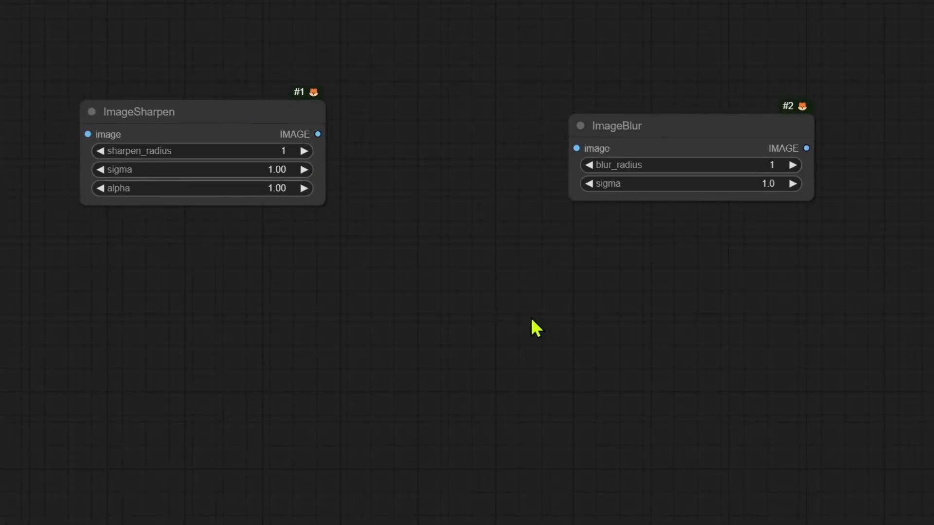
pyautogui.scroll(-1, 406, 316)
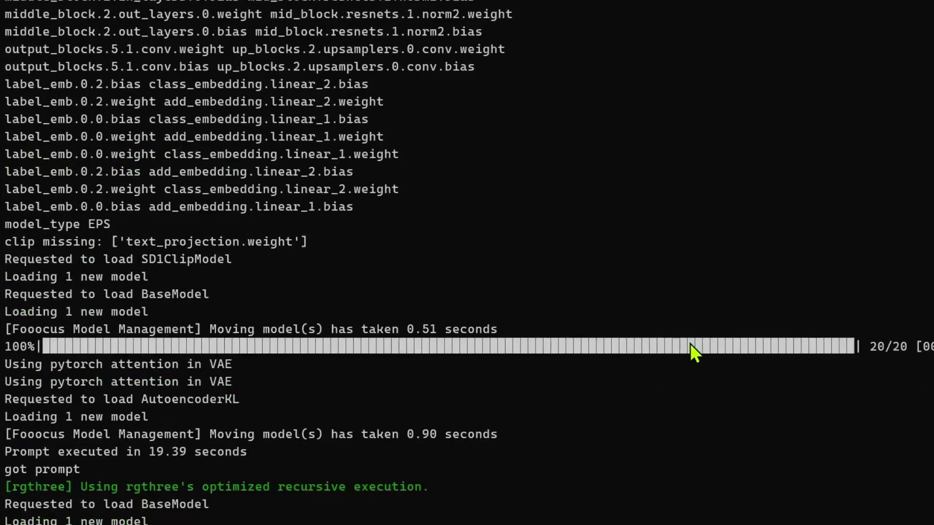
# Scroll the terminal startup log up to the low-VRAM warning
pyautogui.scroll(20, 689, 344)
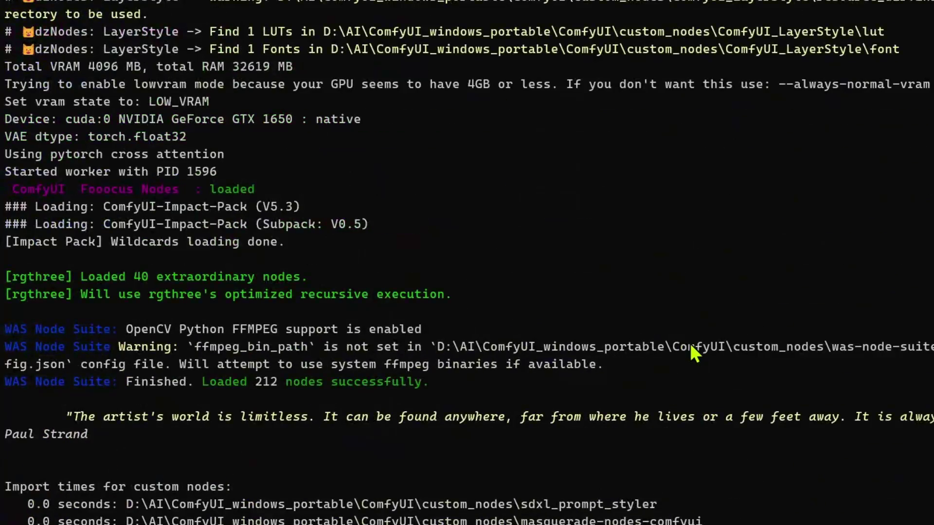
pyautogui.scroll(1, 690, 346)
pyautogui.scroll(15, 691, 346)
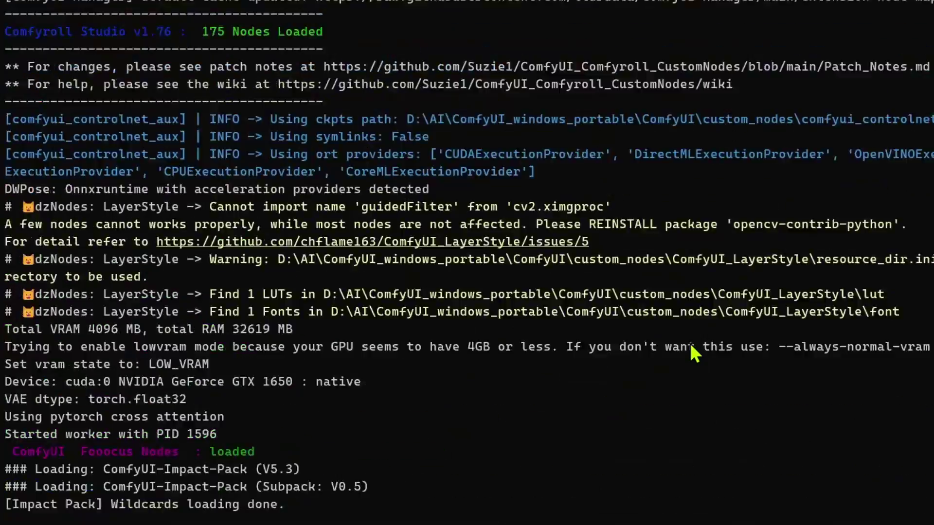
pyautogui.scroll(12, 691, 347)
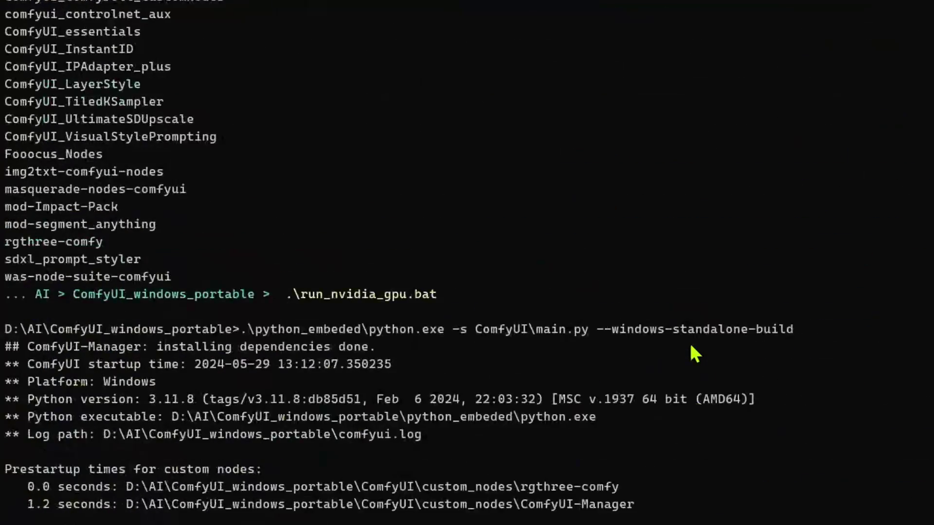
pyautogui.scroll(-20, 690, 347)
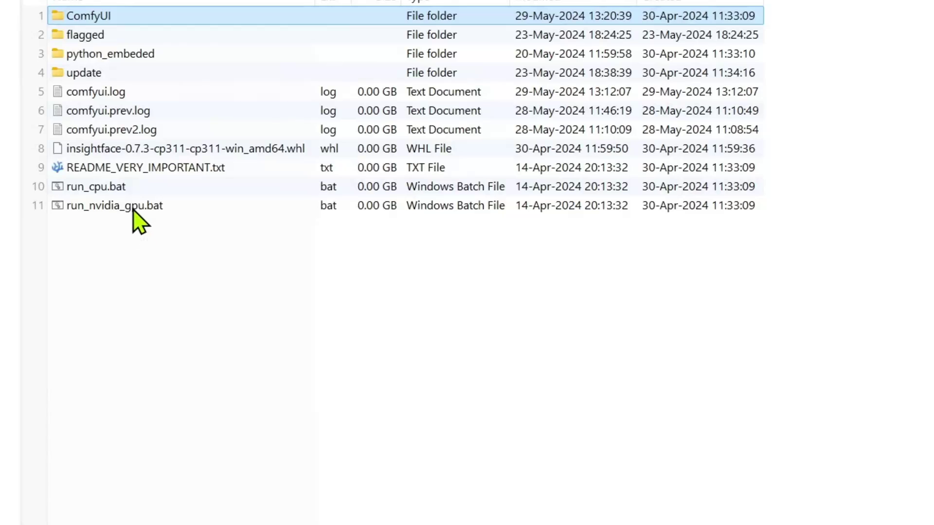
# Open run_nvidia_gpu.bat for editing from Explorer's context menu
pyautogui.click(131, 209)
pyautogui.rightClick(127, 207)
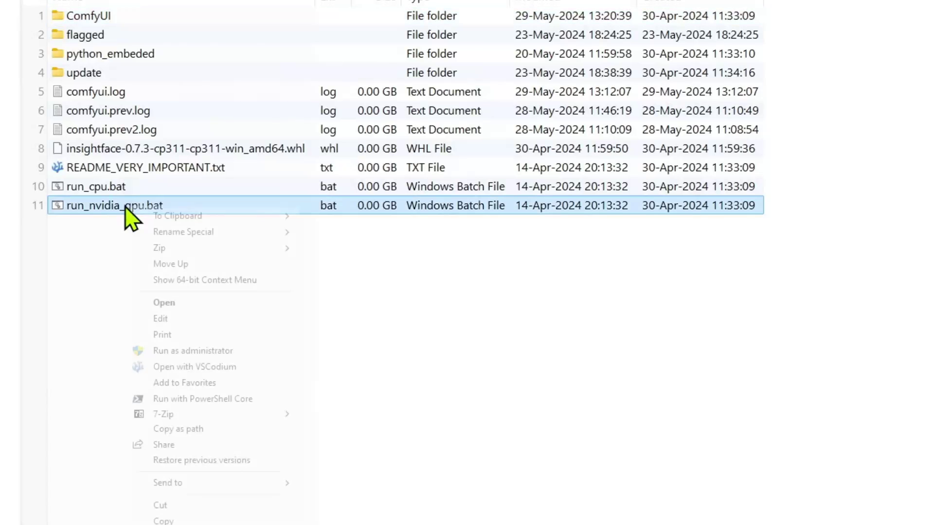
pyautogui.click(165, 303)
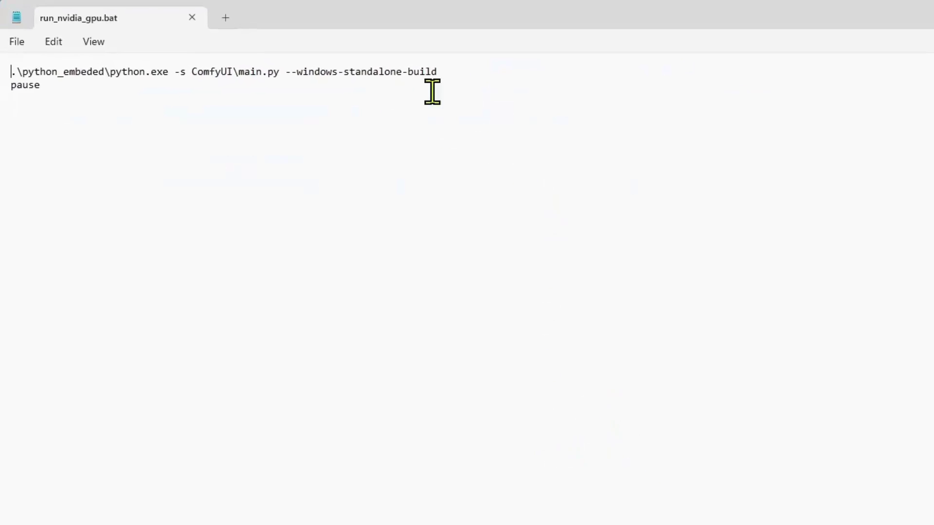
# Paste --always-normal-vram after --windows-standalone-build, then select the flag and delete it again
pyautogui.click(544, 72)
pyautogui.write('--always-normal-vram')
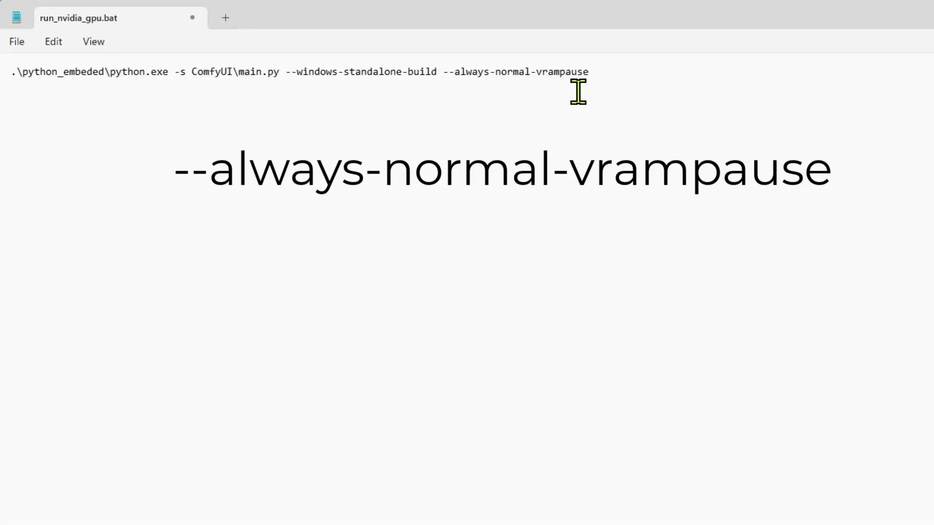
pyautogui.moveTo(603, 73); pyautogui.dragTo(443, 73)
pyautogui.click(615, 224)
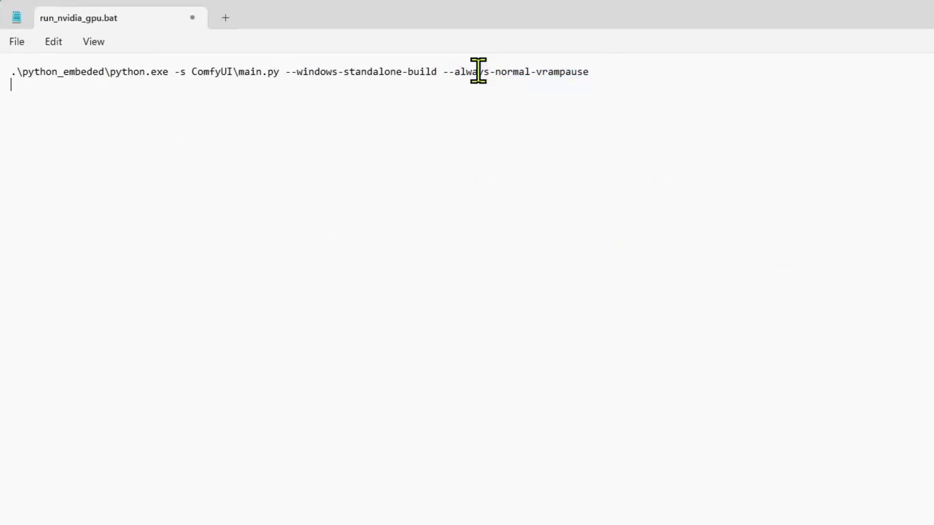
pyautogui.moveTo(445, 72); pyautogui.dragTo(596, 73)
pyautogui.press('BackSpace')
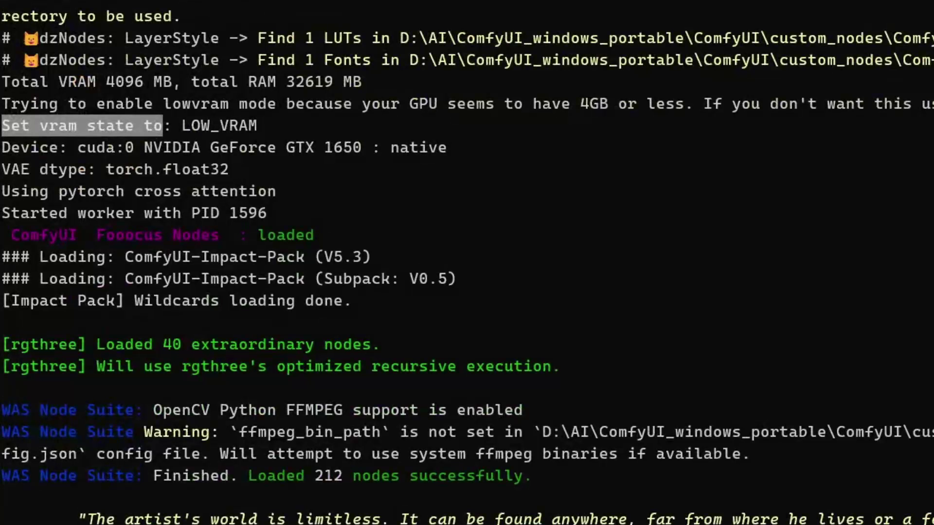
# Scroll the log to the startup info and select the 'pytorch version: 2.2.2+cu121' line
pyautogui.scroll(3, 771, 506)
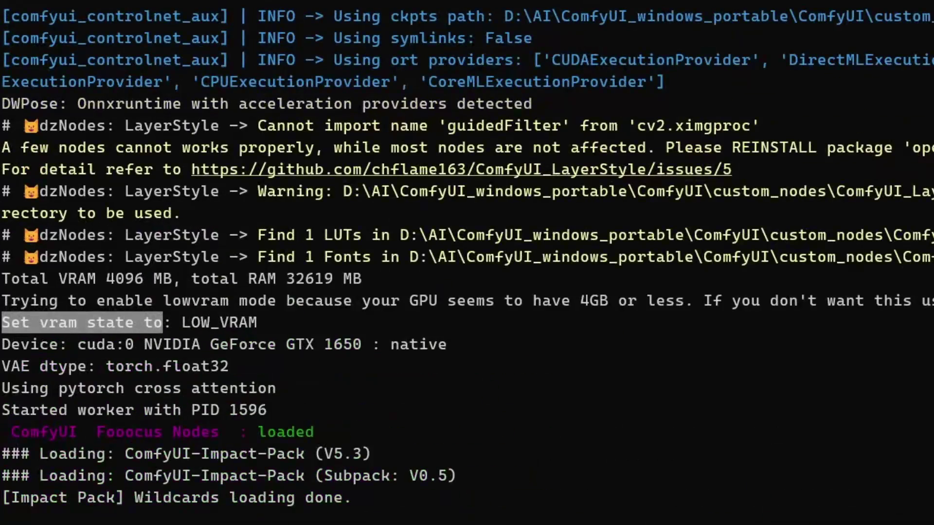
pyautogui.scroll(20, 467, 262)
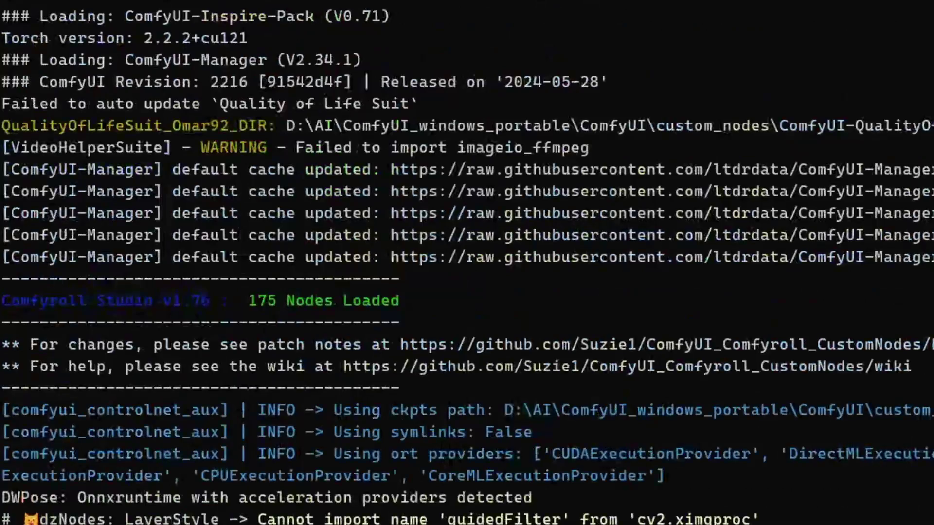
pyautogui.scroll(-5, 467, 263)
pyautogui.scroll(-2, 467, 263)
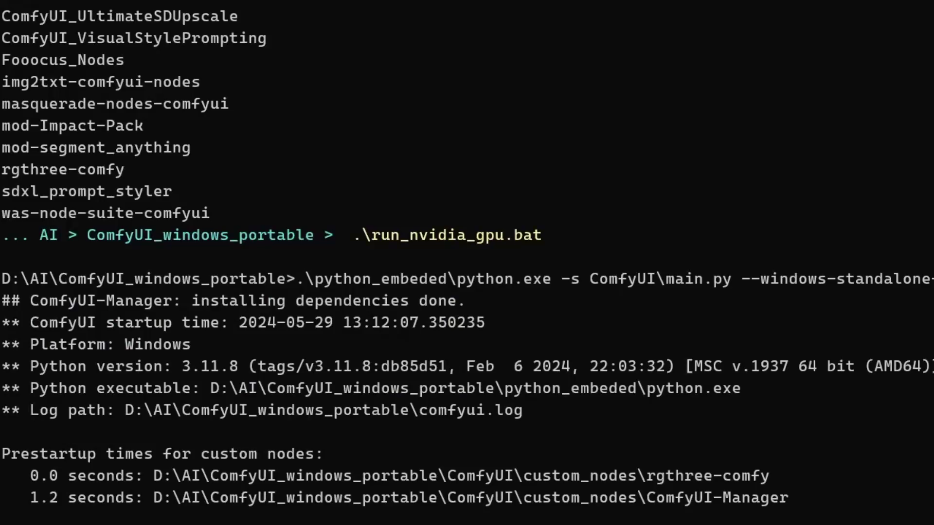
pyautogui.scroll(-2, 467, 262)
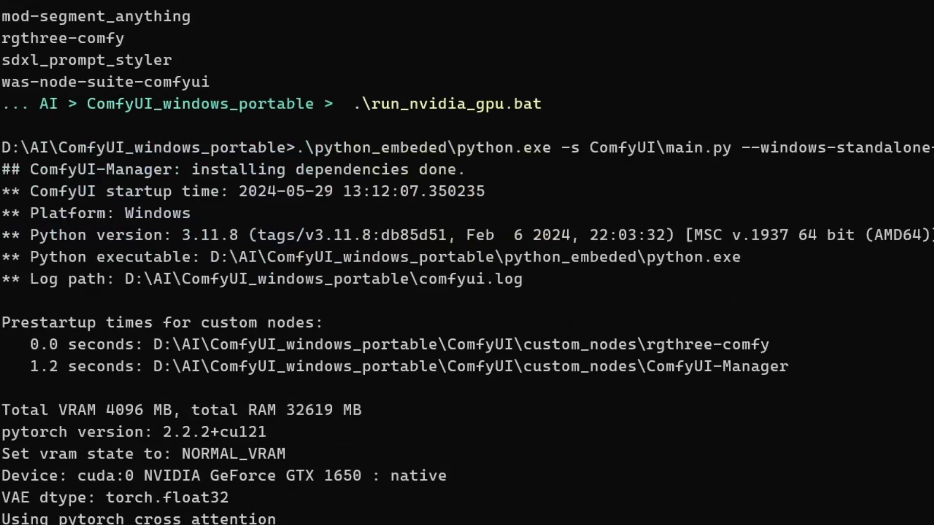
pyautogui.moveTo(2, 431); pyautogui.dragTo(267, 437)
pyautogui.moveTo(3, 432); pyautogui.dragTo(257, 435)
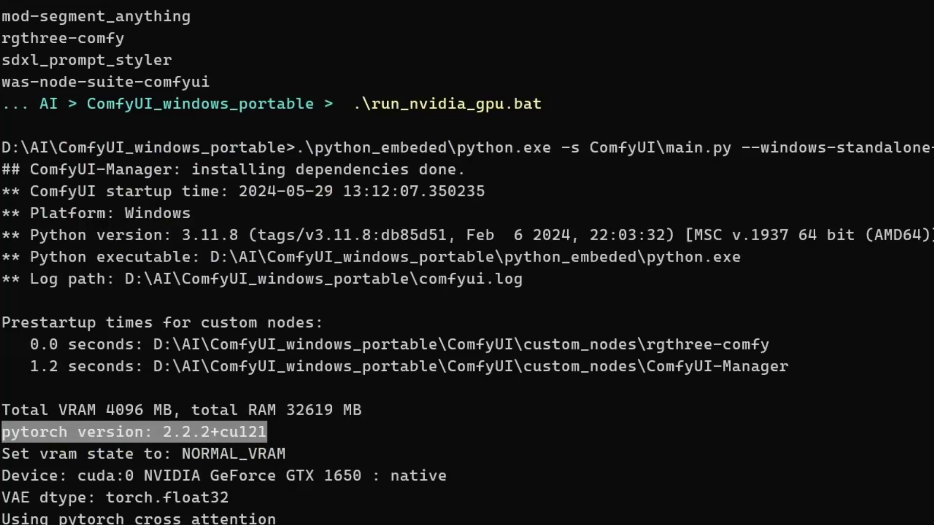